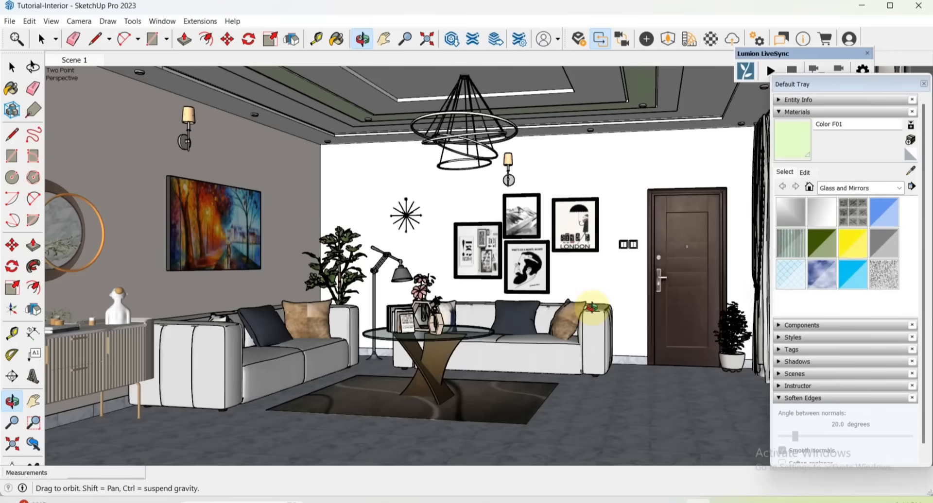
- Start Lumion LiveSync for the living-room model and switch to Lumion, facing the back wall with the sofas
drag(542, 349, 491, 342)
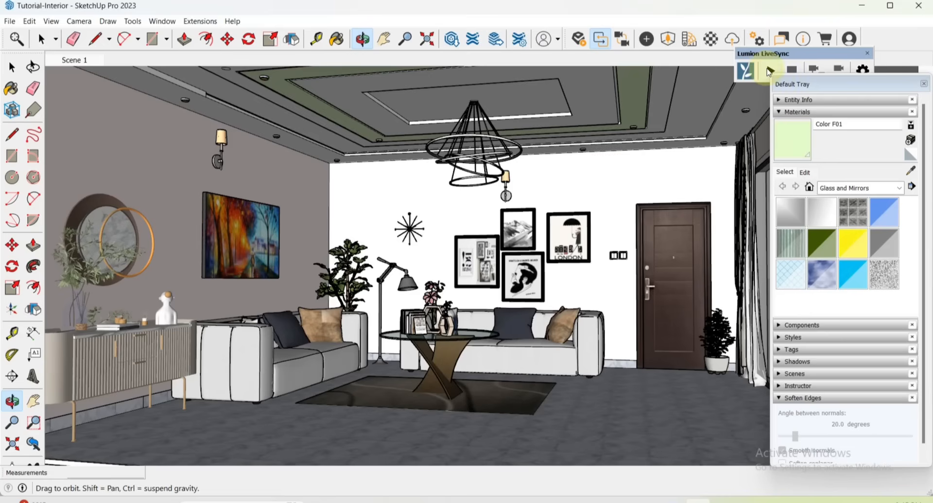
click(755, 84)
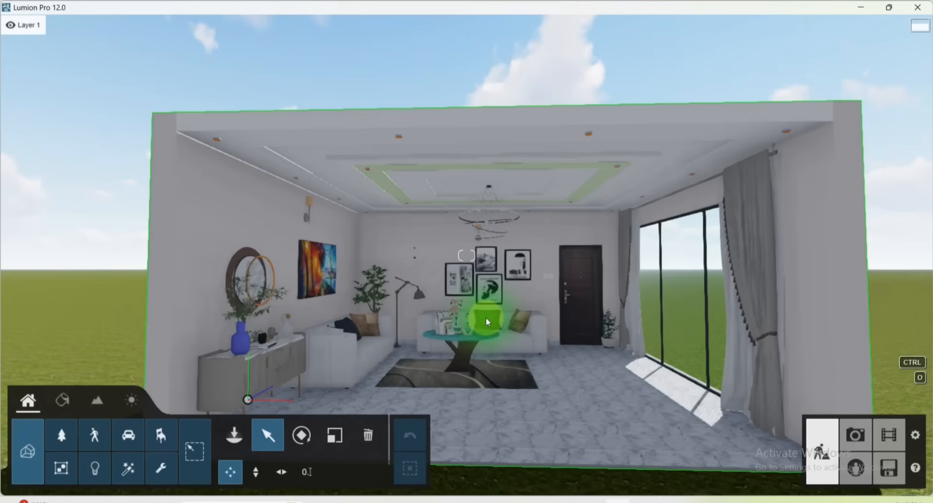
scroll(412, 297, up, 5)
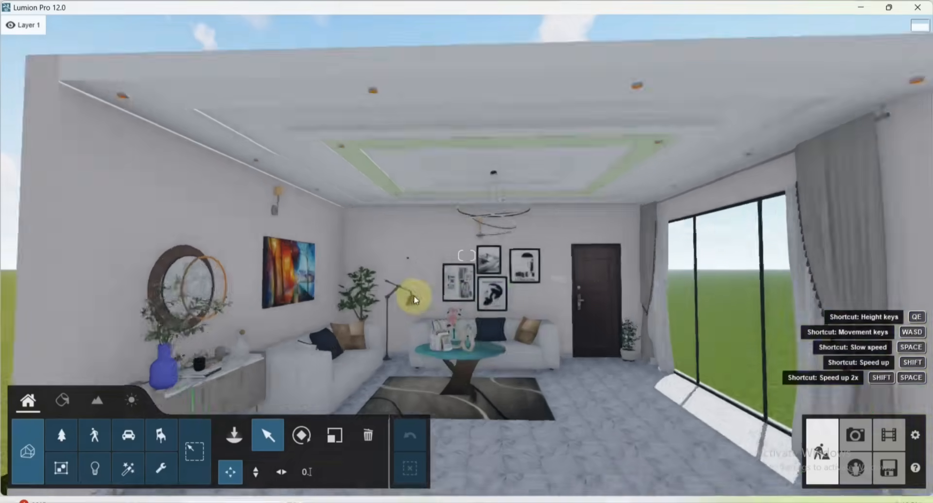
scroll(656, 274, down, 3)
right_drag(699, 275, 697, 276)
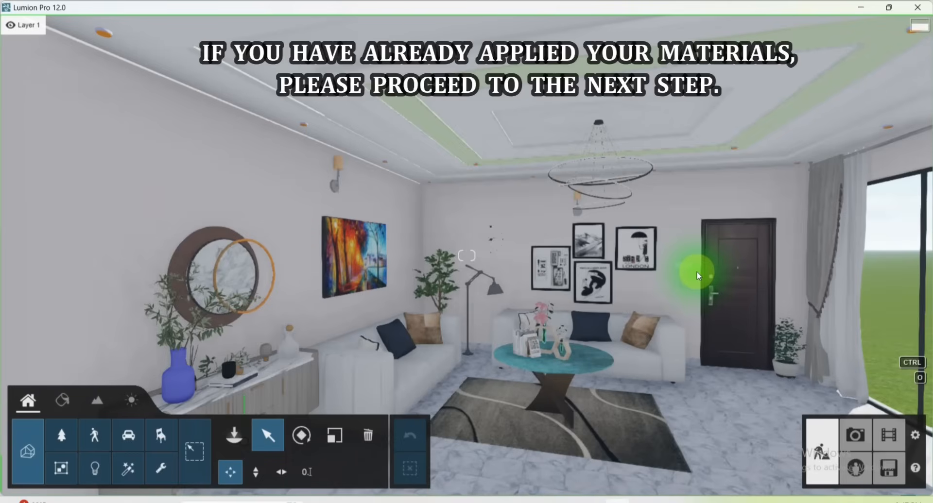
right_drag(697, 276, 451, 254)
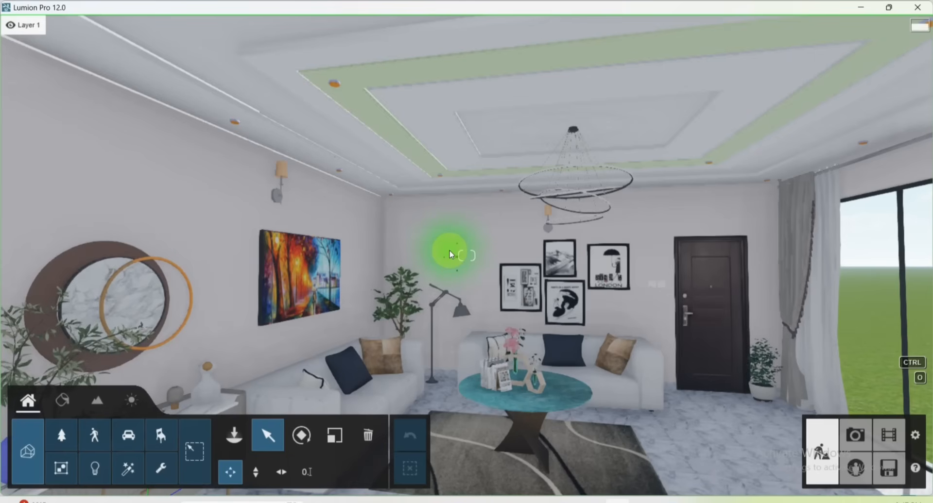
- Open the material editor and assign the Standard material to the room's walls (Color B01)
scroll(455, 275, up, 3)
scroll(466, 254, up, 3)
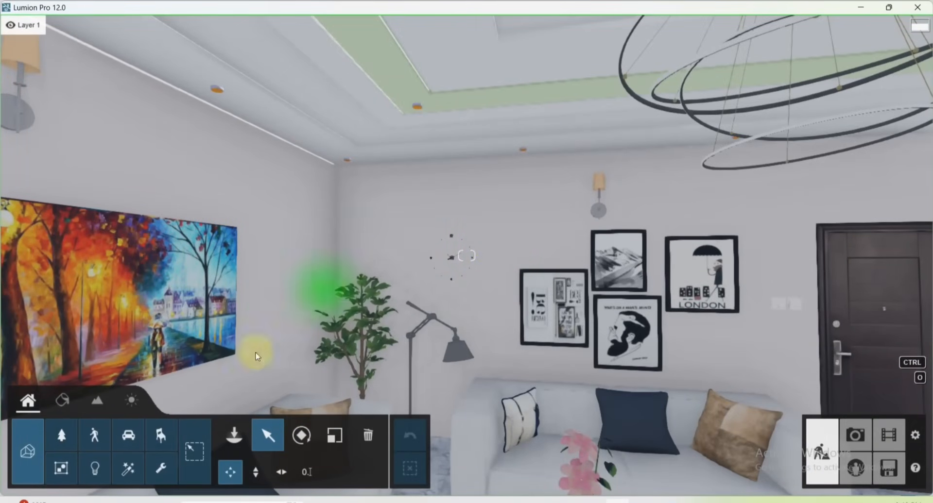
click(60, 405)
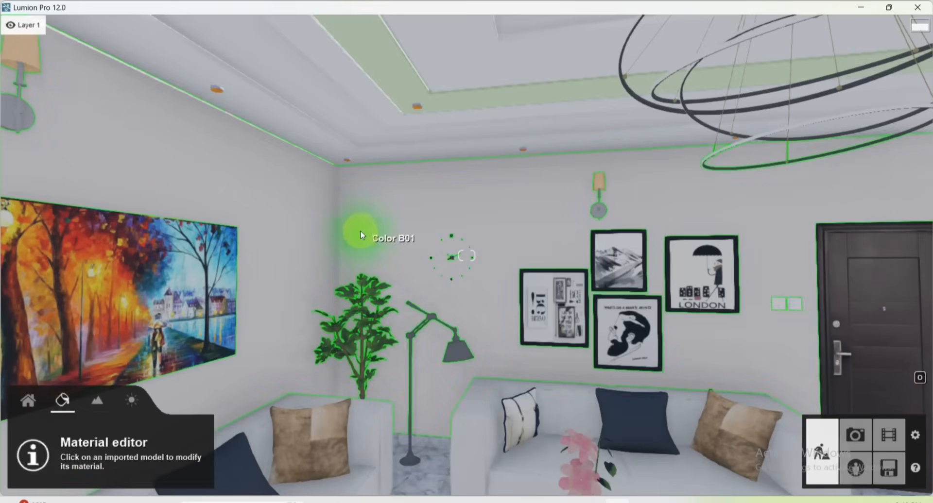
click(361, 230)
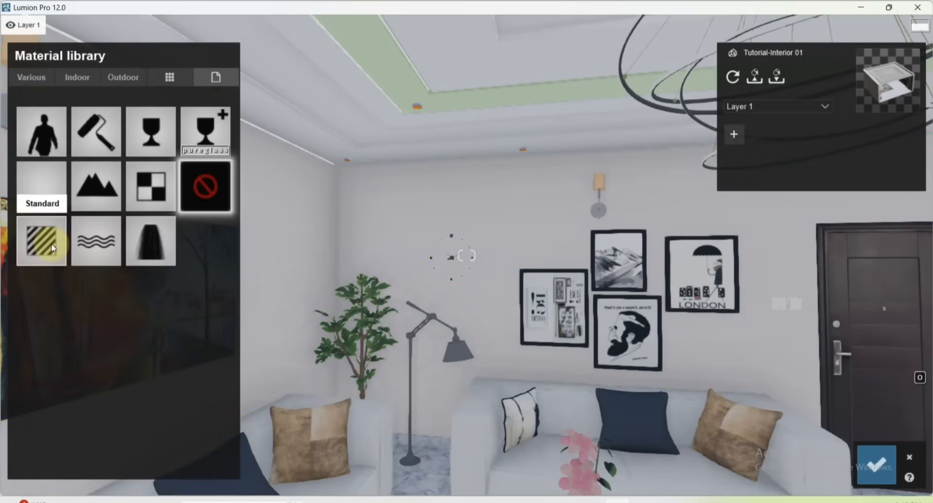
click(54, 248)
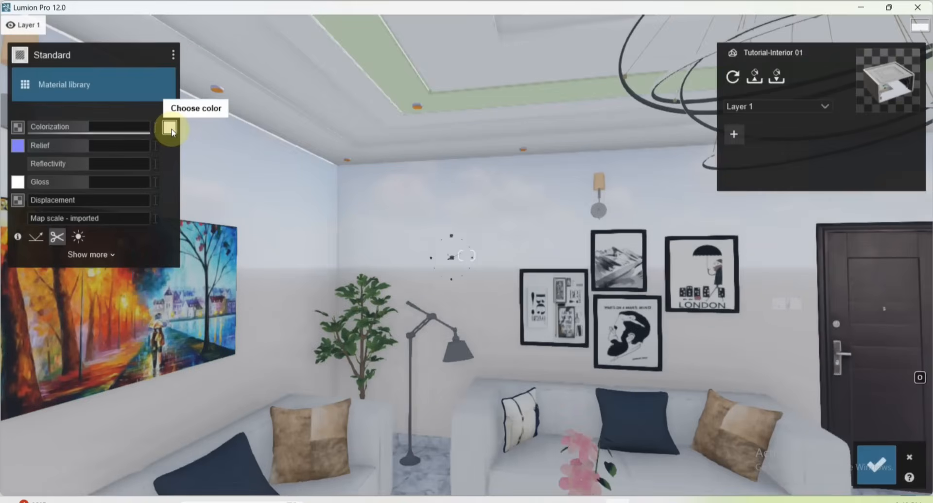
- Colour the walls with a white from the RAL White/Black range and set colorization to 1.0
click(170, 128)
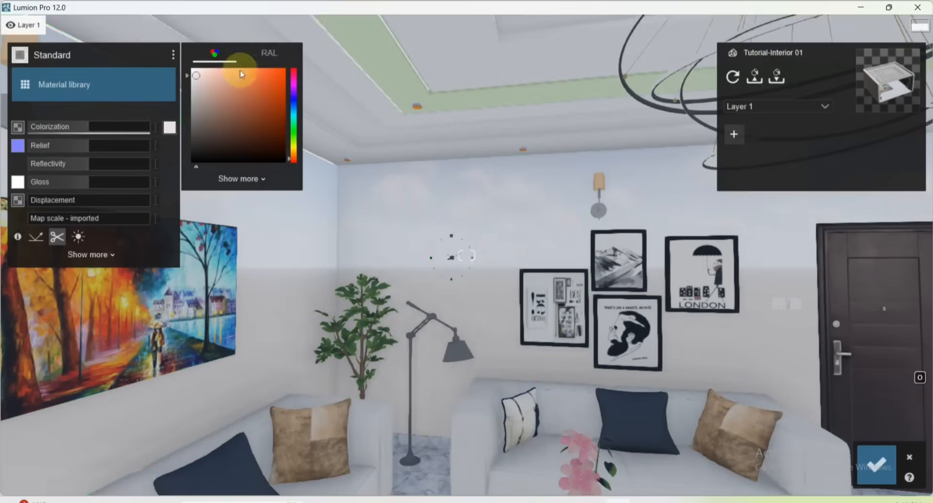
click(266, 55)
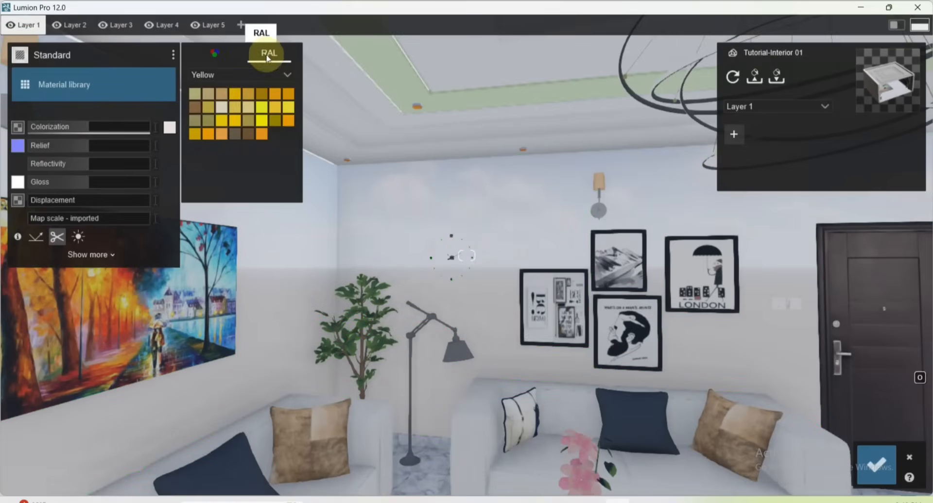
click(283, 74)
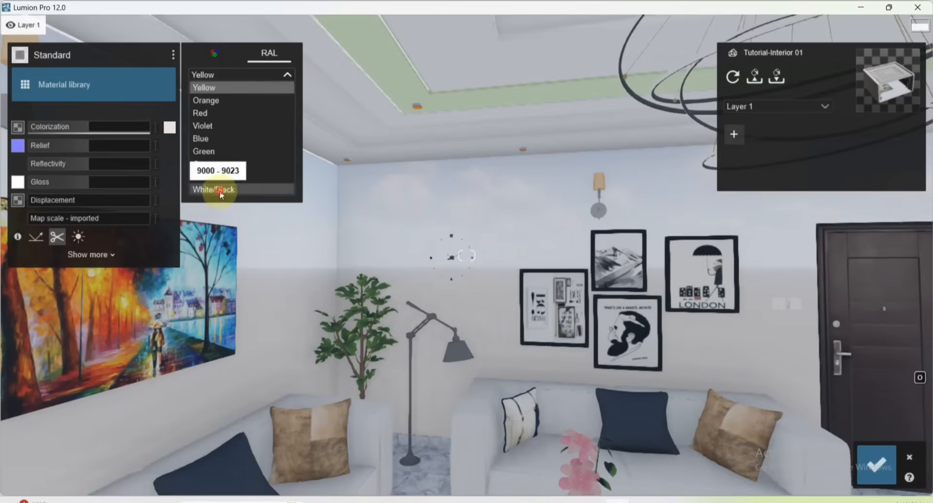
click(217, 189)
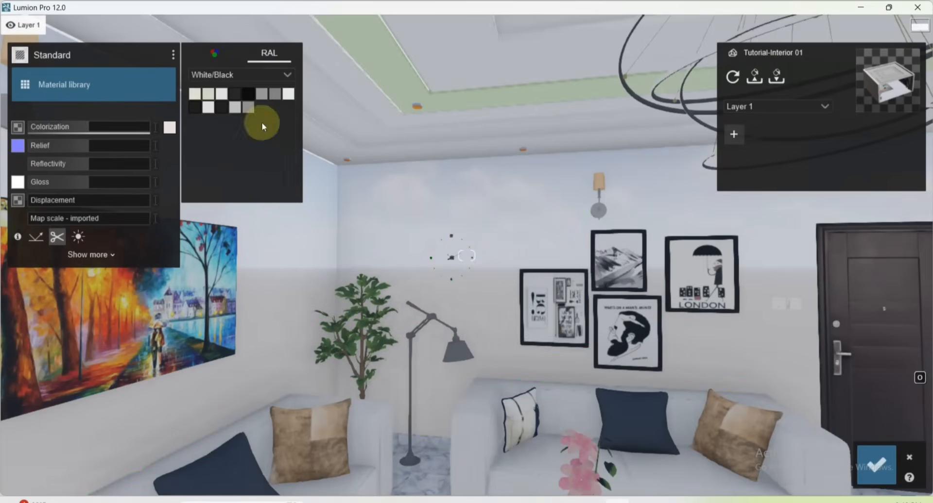
click(290, 95)
drag(87, 125, 152, 130)
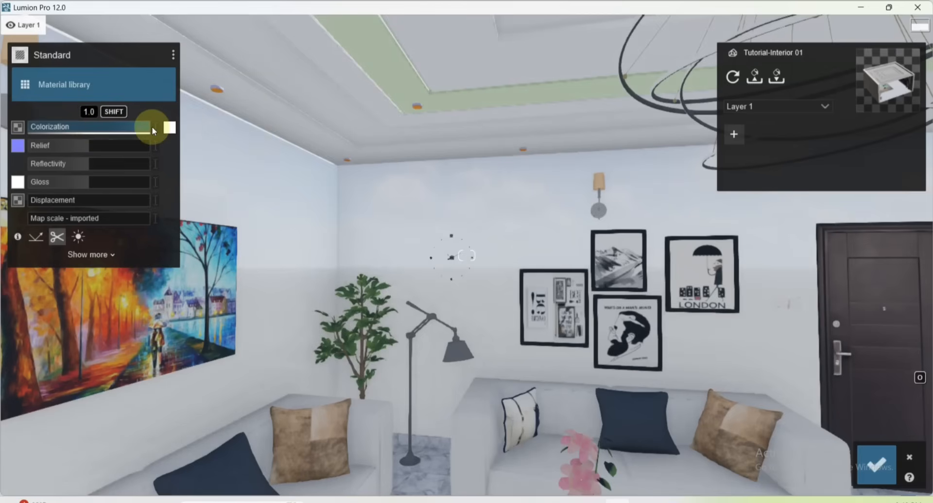
- Lower the reflectivity of the wall material to about 0.6 and check the effect on the walls
scroll(418, 235, down, 3)
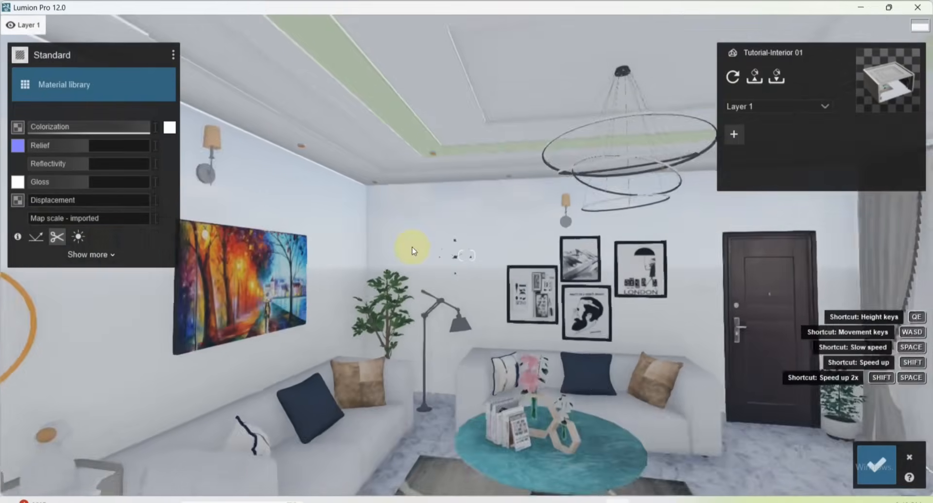
scroll(412, 247, up, 2)
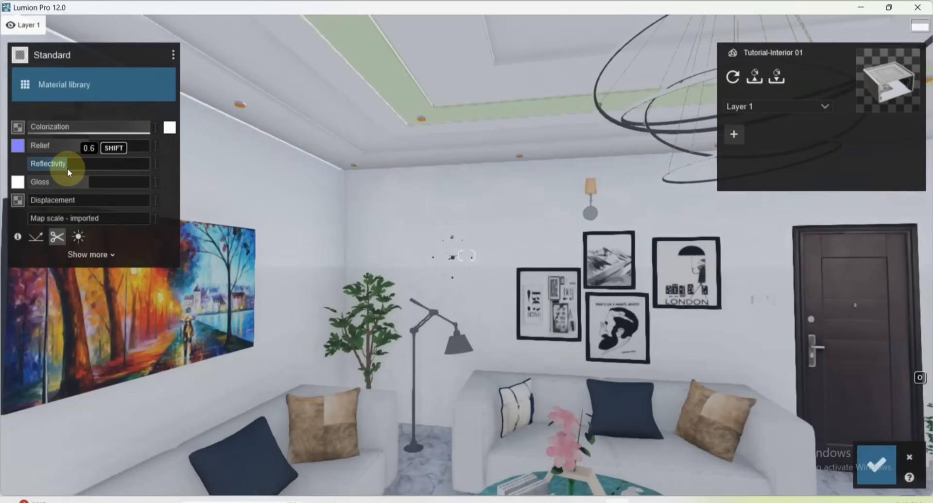
drag(67, 168, 62, 168)
scroll(472, 314, down, 2)
scroll(500, 302, up, 3)
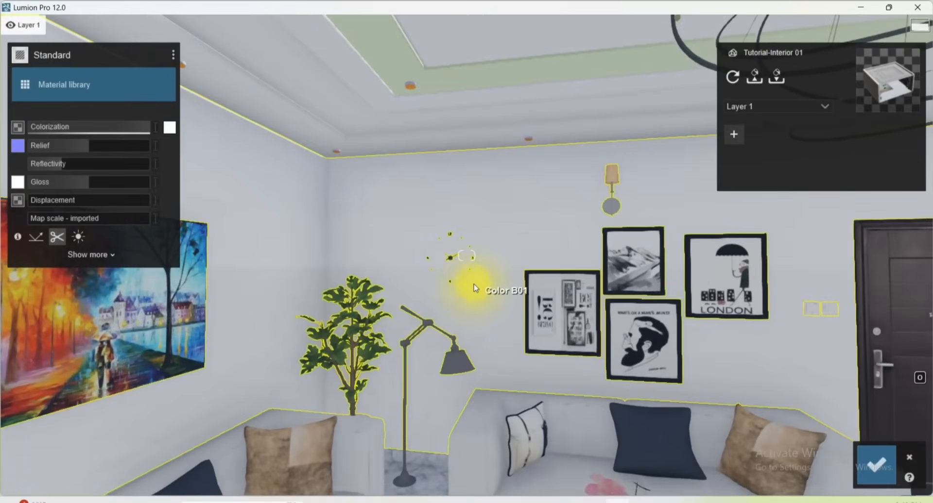
scroll(444, 293, down, 3)
scroll(451, 285, up, 2)
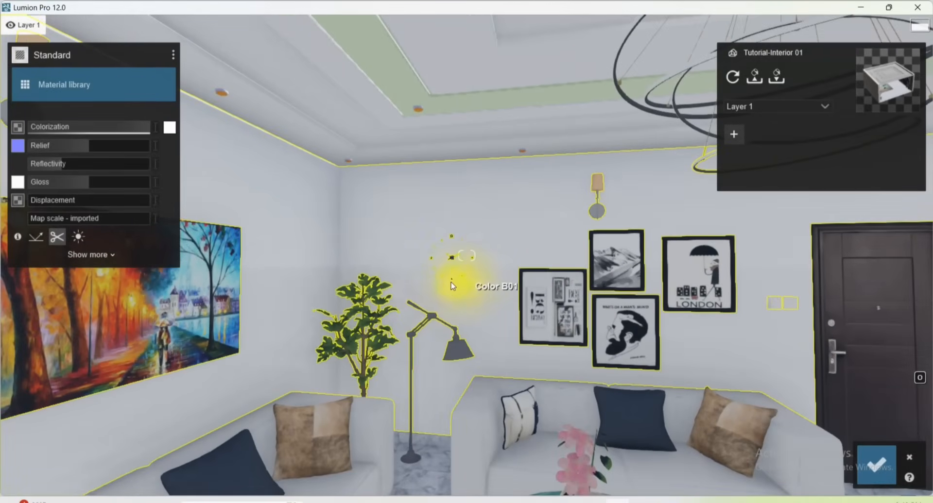
- Copy the white wall material and paste it onto the main ceiling surface (Color M00), using Standard as its base
click(319, 133)
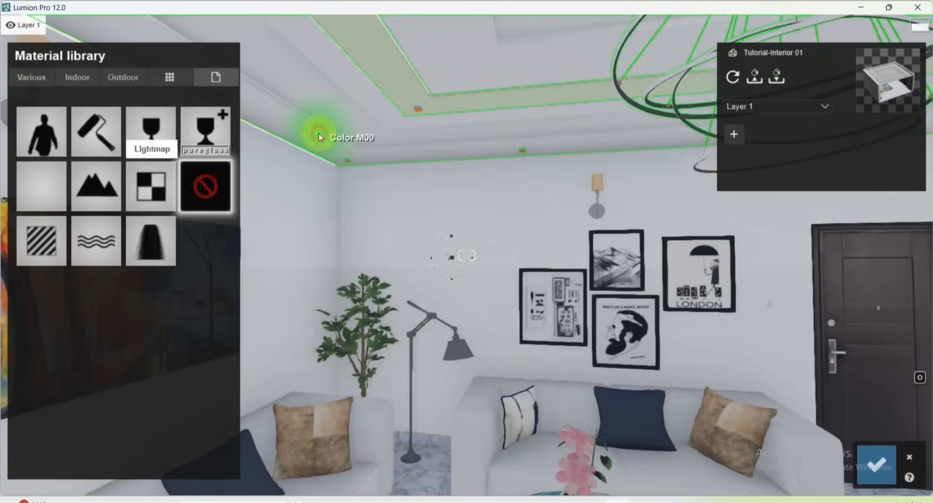
click(382, 210)
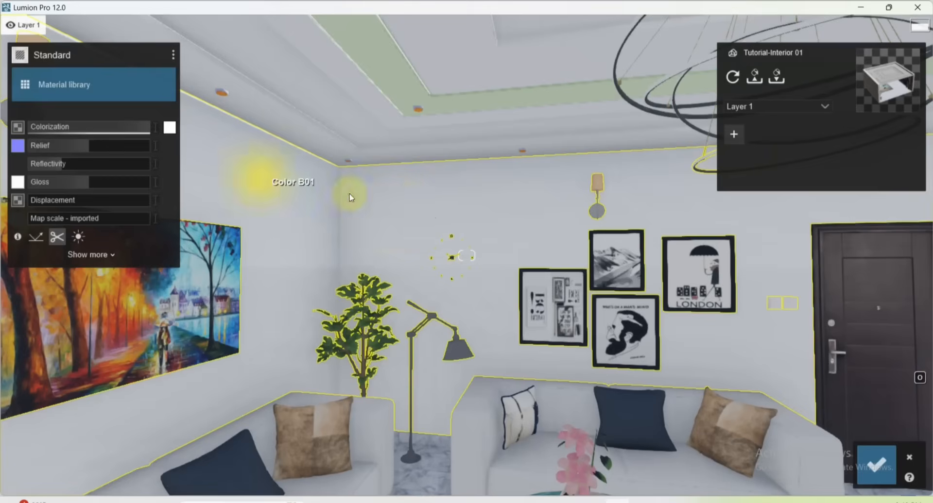
click(173, 55)
click(191, 57)
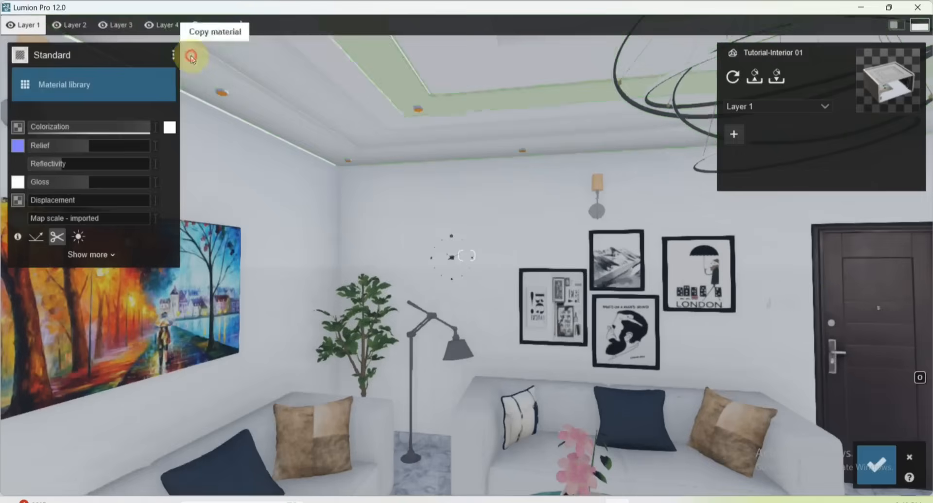
click(293, 108)
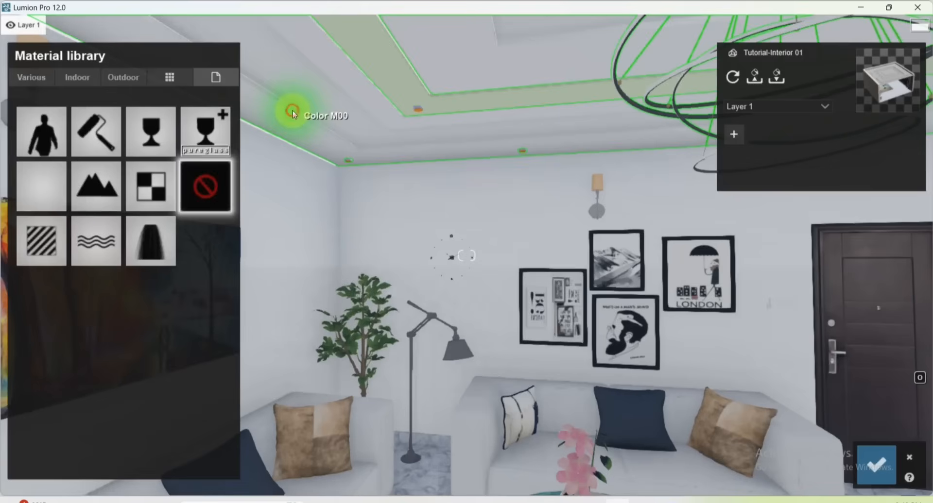
click(55, 239)
click(173, 55)
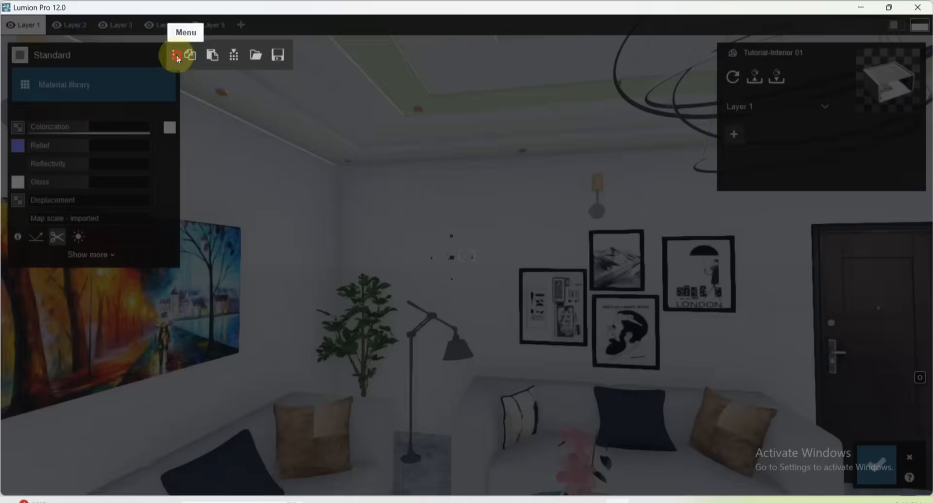
click(212, 55)
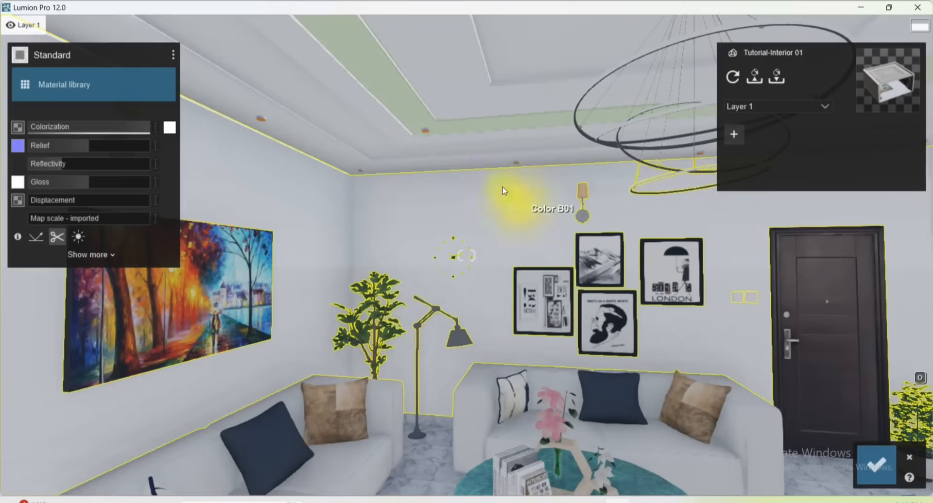
- Apply the outdoor wood material Wood 015 1024 to the green recessed band of the ceiling (Color F01)
click(397, 94)
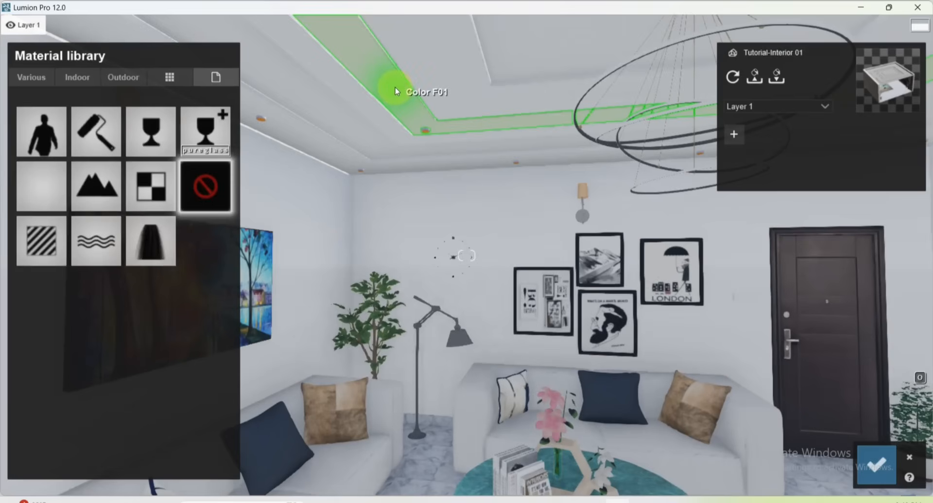
click(127, 79)
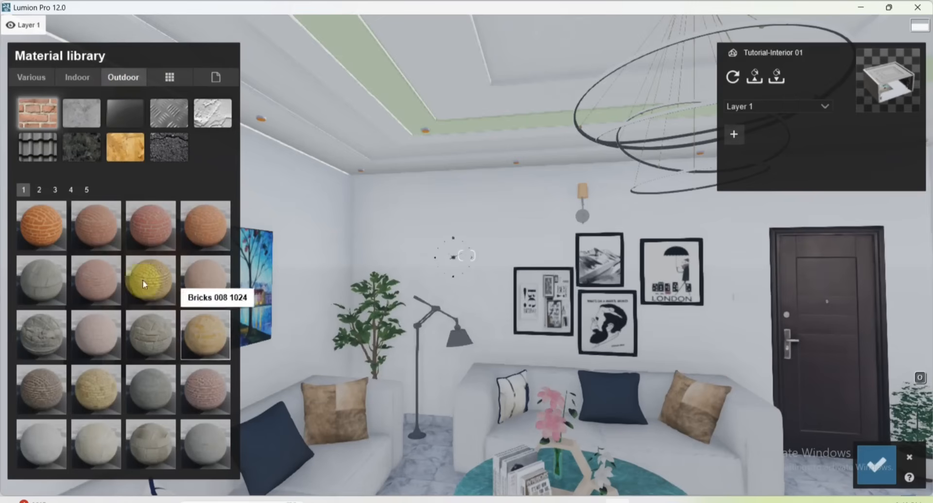
click(123, 155)
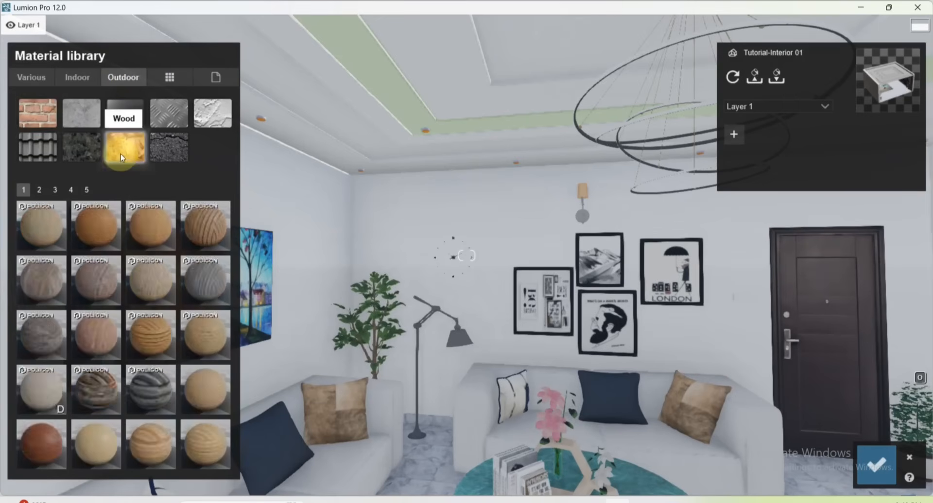
click(103, 334)
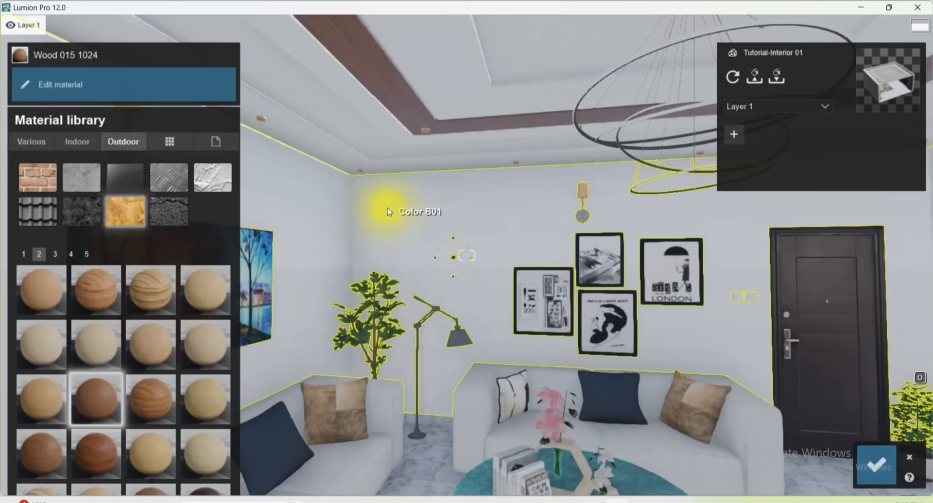
key(s)
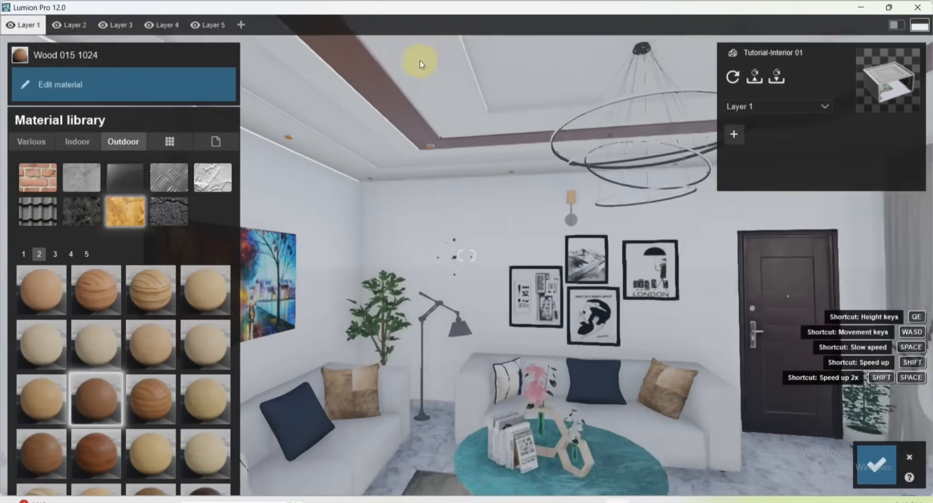
key(w)
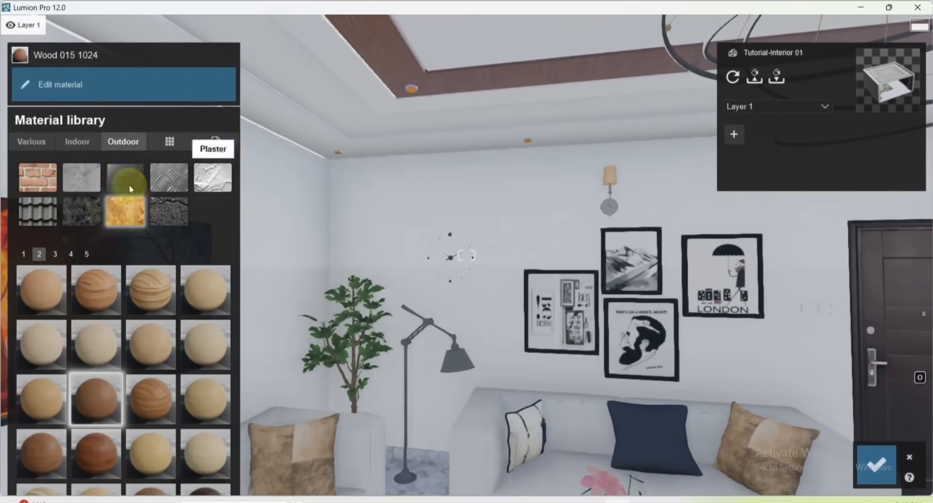
- Lower the reflectivity of the ceiling band's wood material and check it from different distances
click(88, 95)
drag(84, 166, 54, 181)
scroll(361, 288, down, 1)
scroll(362, 292, down, 2)
scroll(354, 102, up, 2)
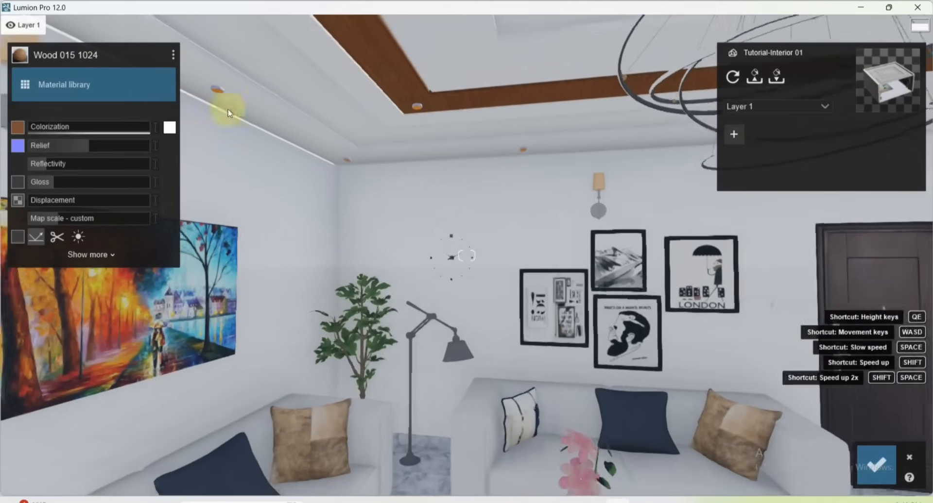
- Raise the colorization of the ceiling band's wood material to tone down its orange tint
drag(33, 130, 77, 129)
scroll(516, 258, down, 3)
mouse_move(499, 255)
right_down()
mouse_move(499, 197)
mouse_move(498, 265)
right_up()
scroll(463, 245, up, 3)
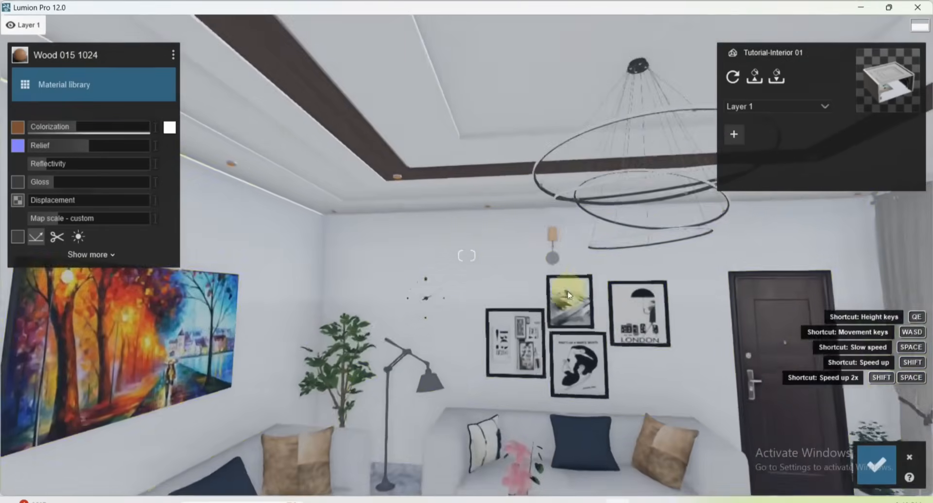
- Assign the Standard material to the round ceiling spotlights (Color C04)
scroll(425, 206, up, 2)
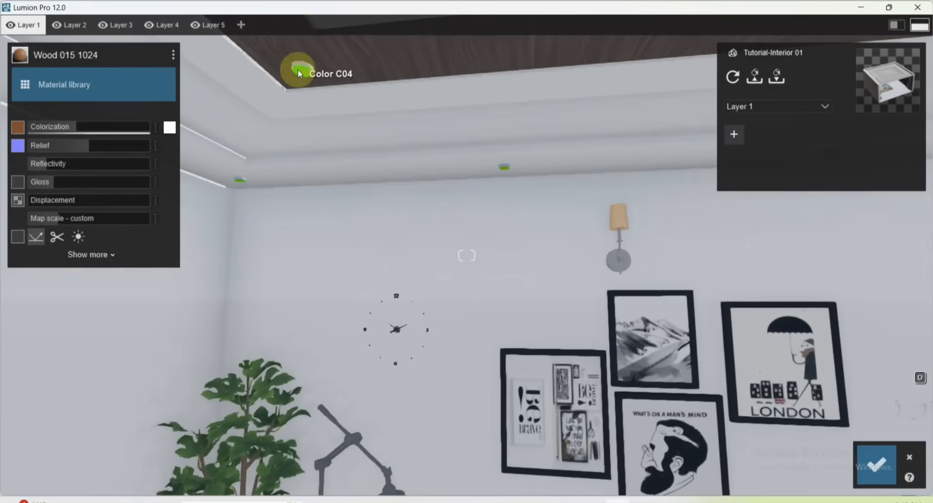
click(298, 72)
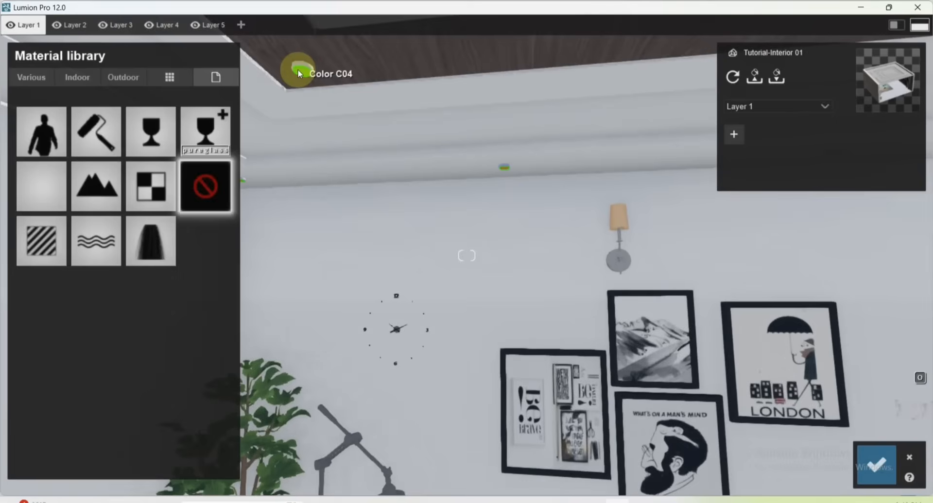
click(48, 237)
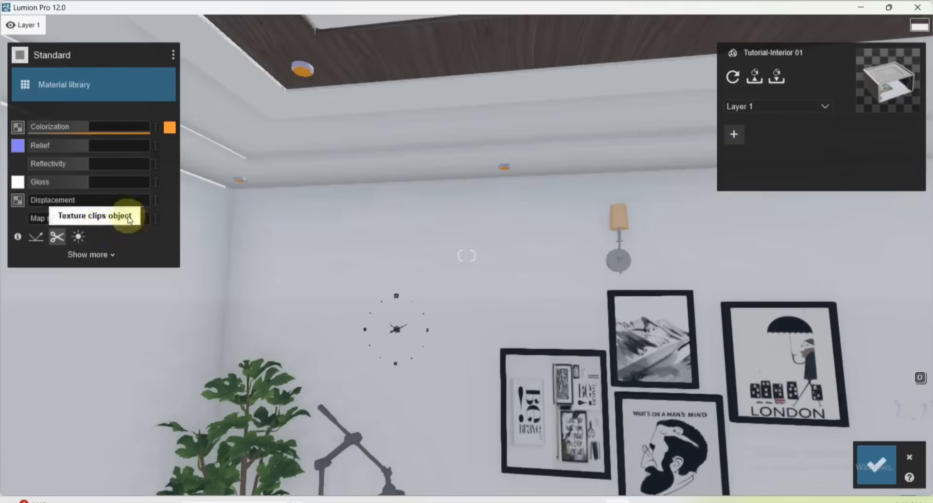
- Set the colorization color of the round ceiling spotlights to RAL 9010 from the White/Black palette
click(170, 128)
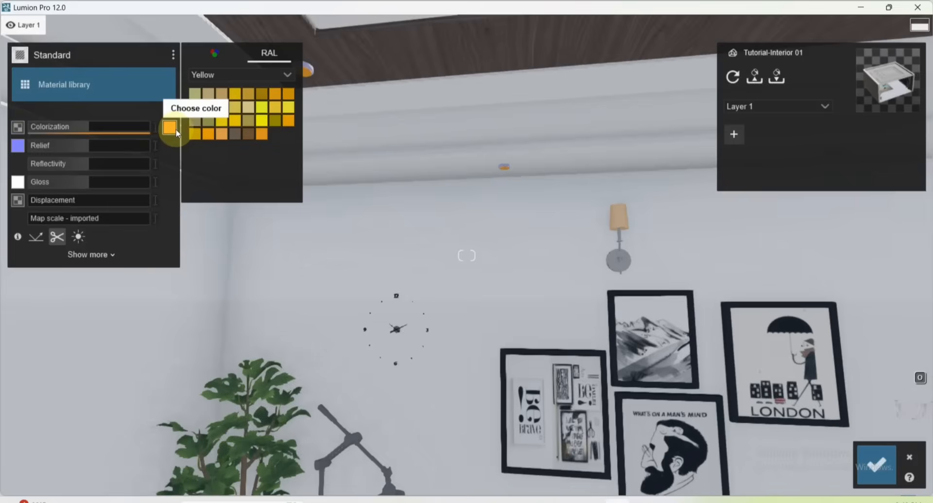
click(282, 75)
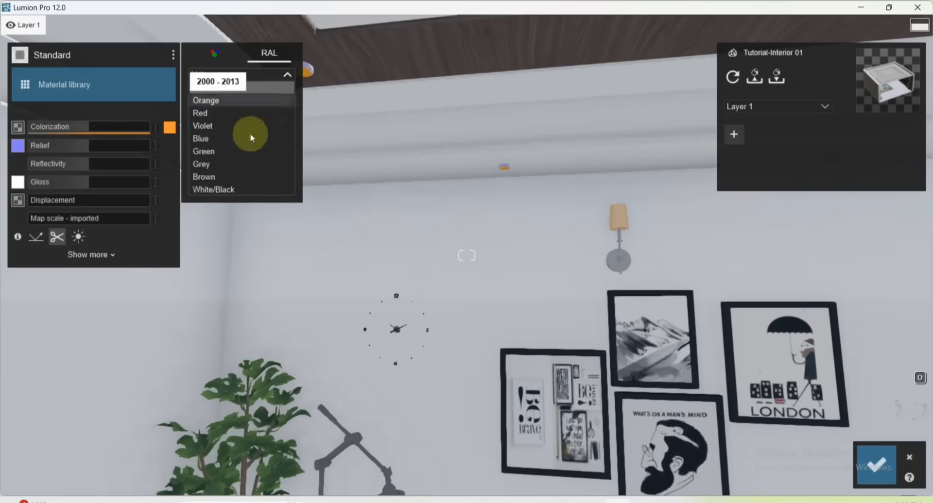
click(262, 191)
click(289, 93)
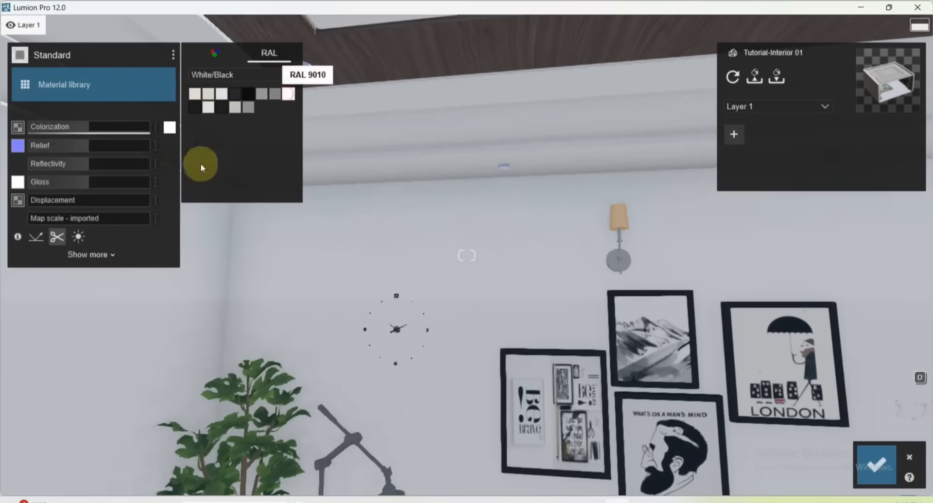
- Raise the emissive value of the ceiling spotlights' material and check their glow from different distances
click(108, 252)
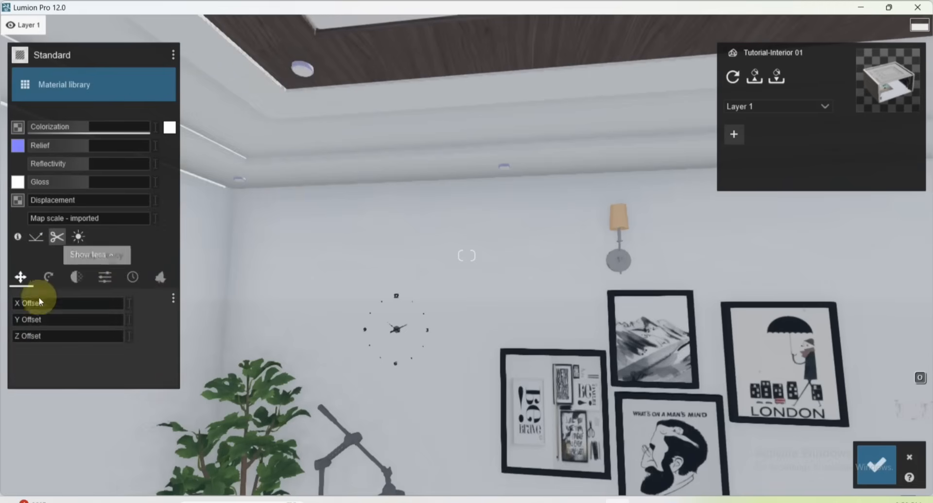
click(102, 278)
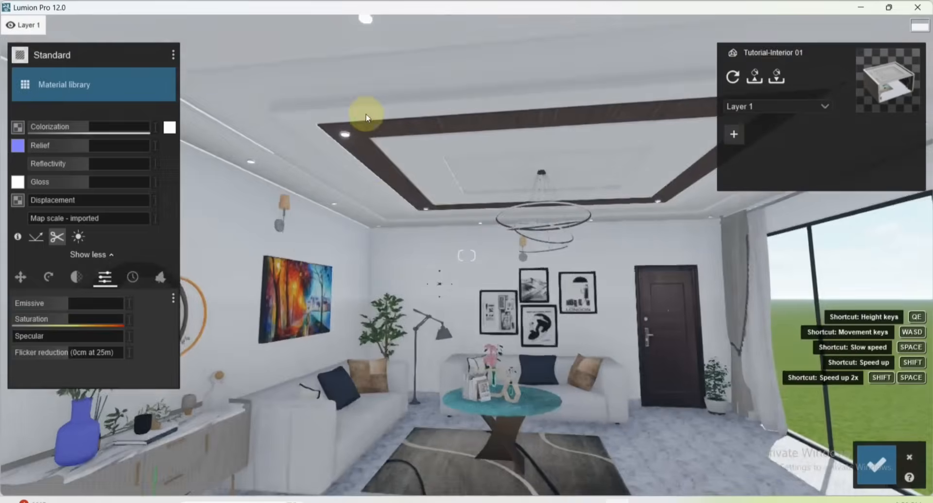
right_drag(366, 115, 394, 167)
key(w)
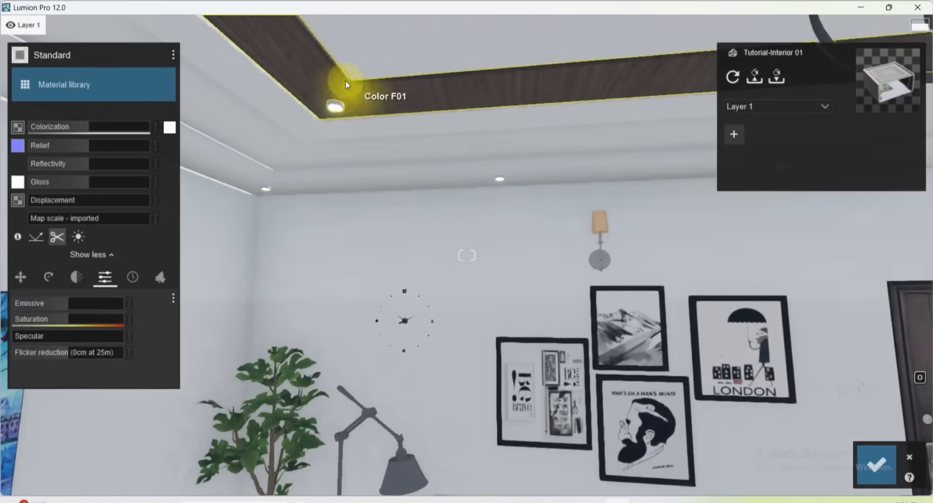
key(w)
key(s)
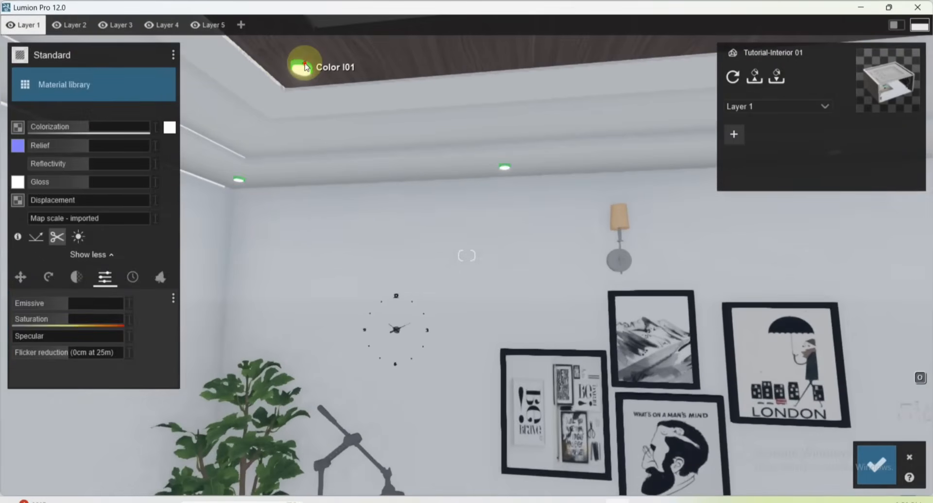
- Assign the Standard material to the spotlight rims (Color I01) and color them black from the RAL White/Black palette
click(307, 67)
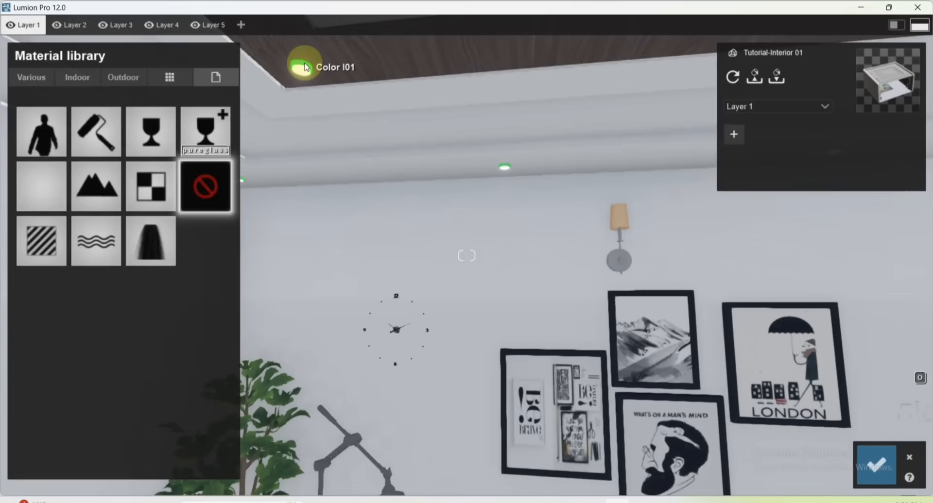
click(42, 243)
click(170, 128)
click(234, 75)
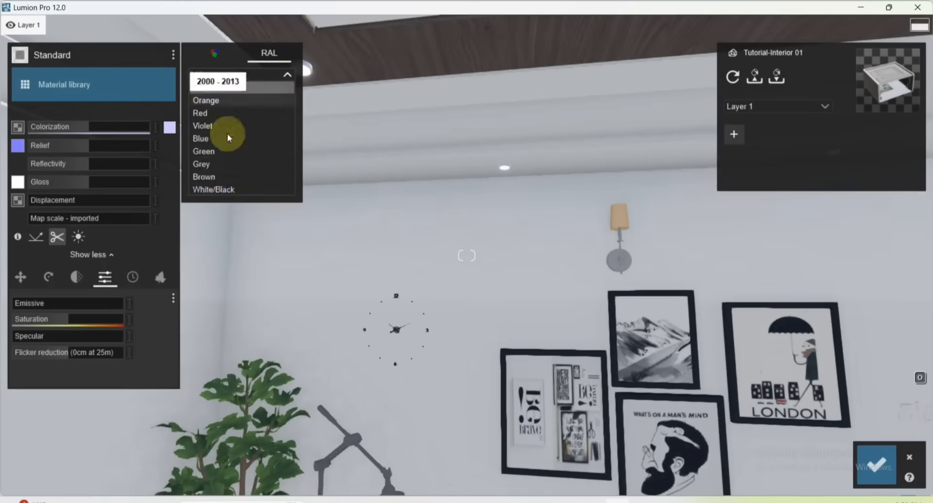
click(212, 190)
click(235, 93)
- Lower the reflectivity and gloss of the spotlight rims' material and save the material changes
shift+drag(89, 163, 48, 166)
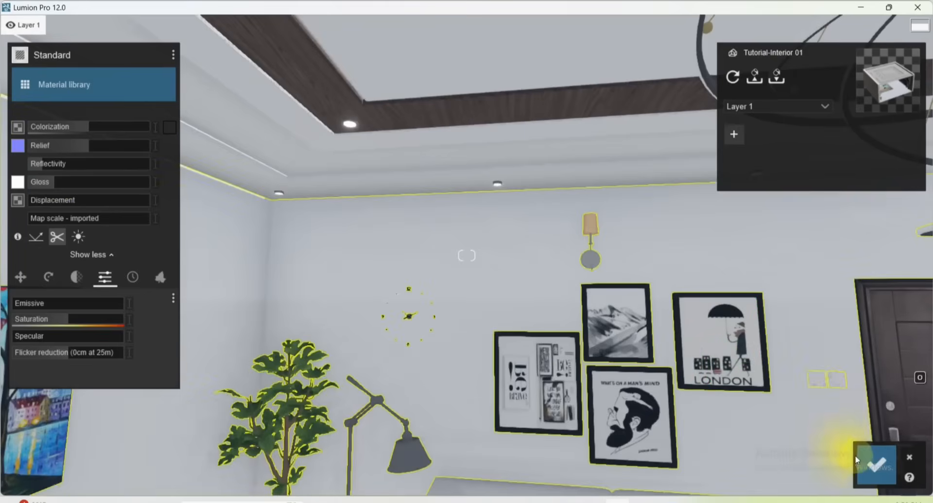
click(875, 463)
key(s)
key(w)
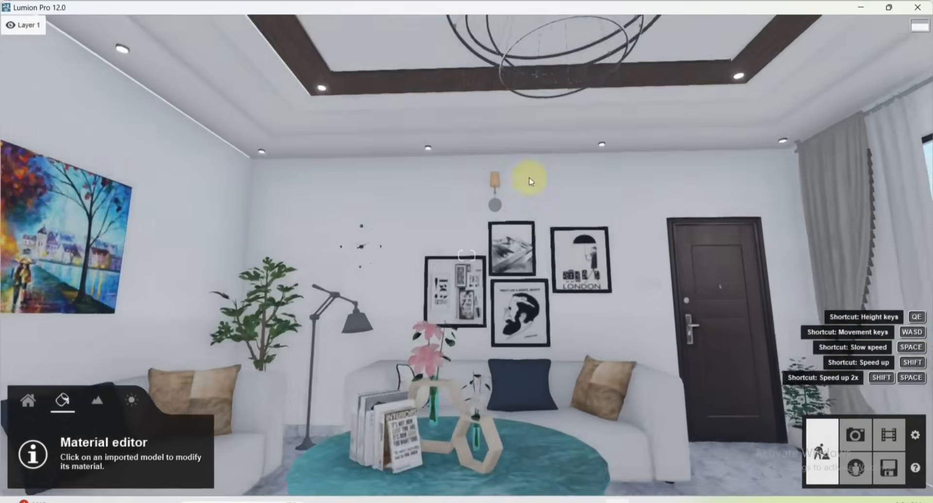
key(s)
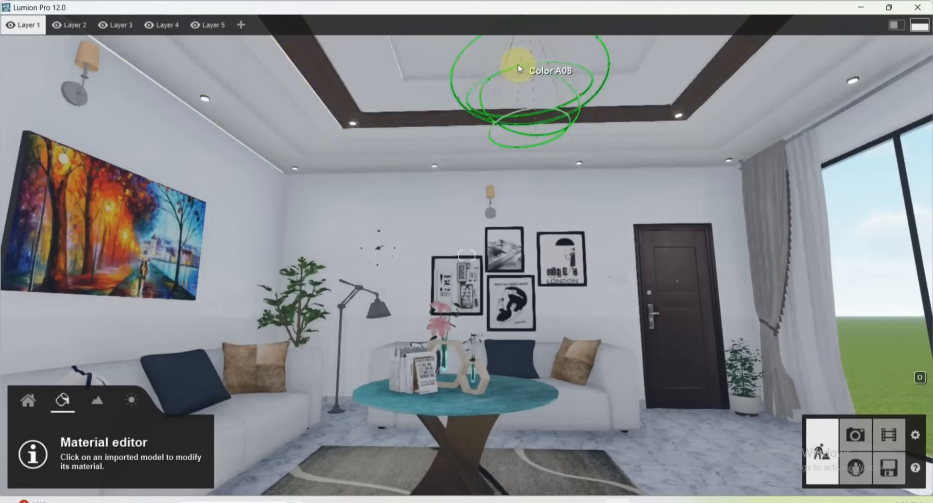
- Assign the Standard material to the chandelier rings (Color A08) and color them yellow-orange RAL 1037
click(520, 63)
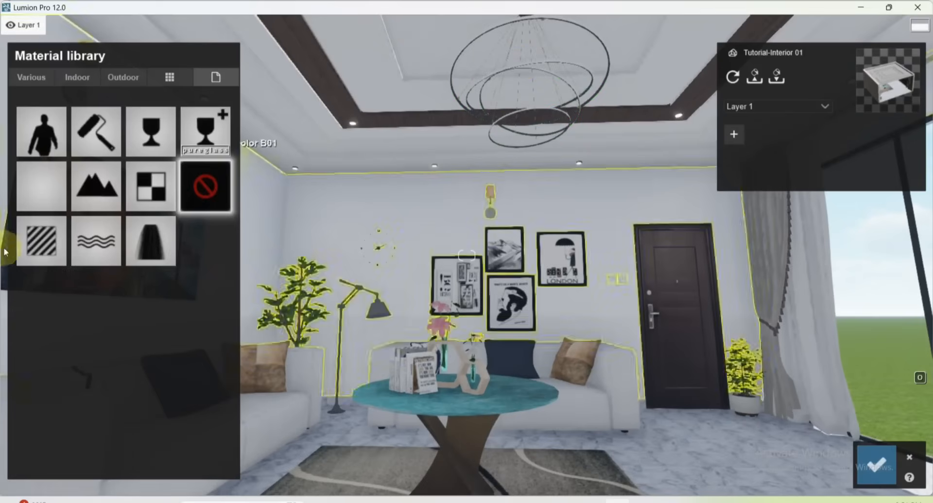
click(20, 249)
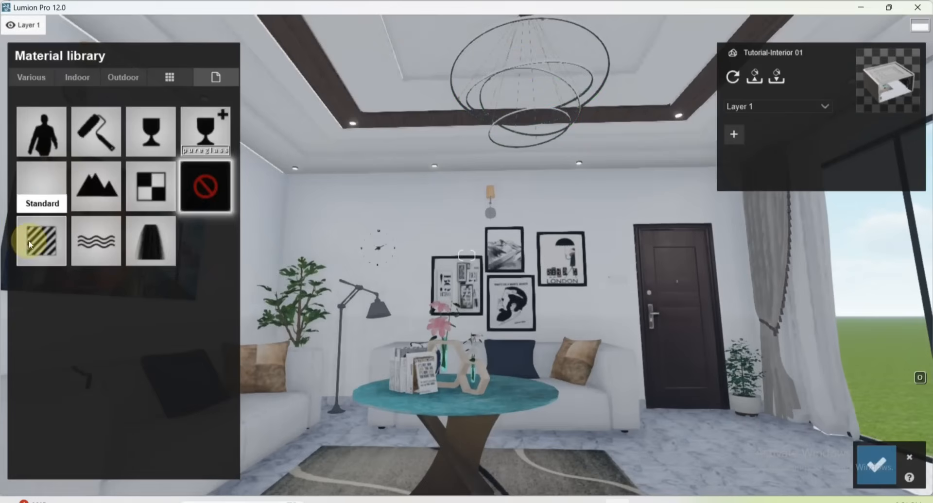
click(29, 245)
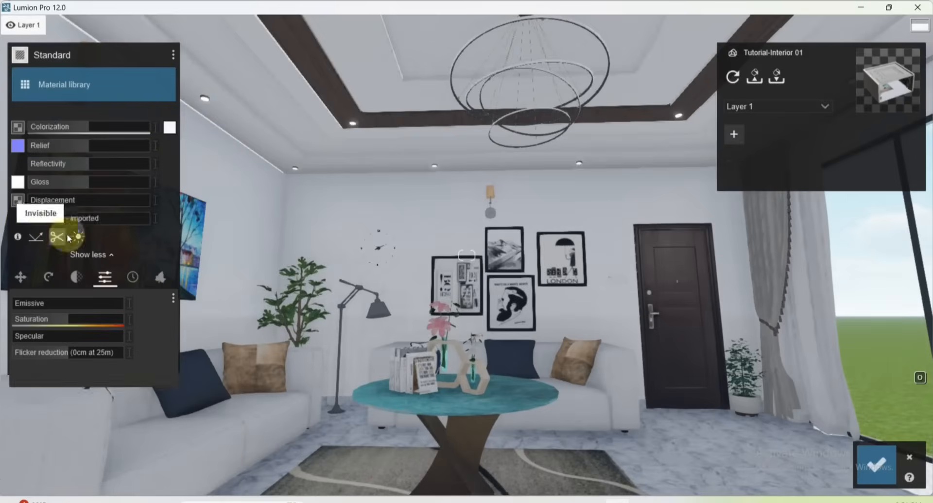
click(169, 128)
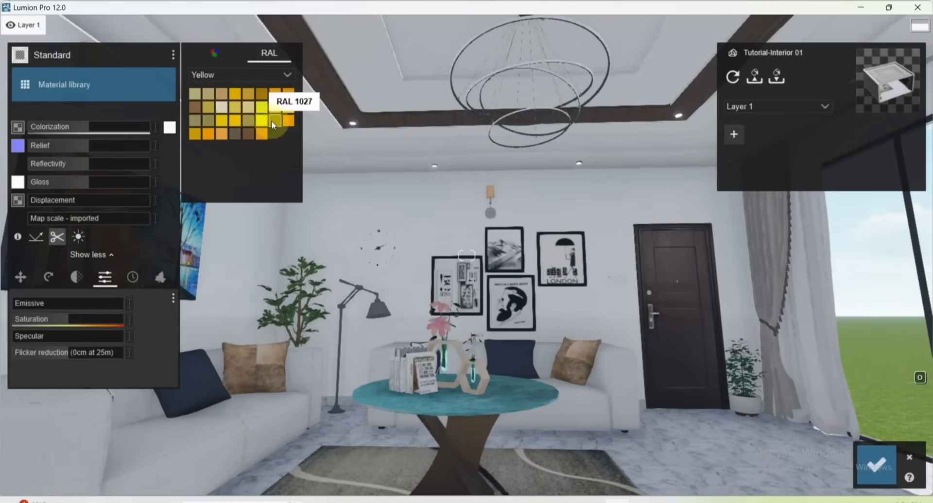
click(263, 136)
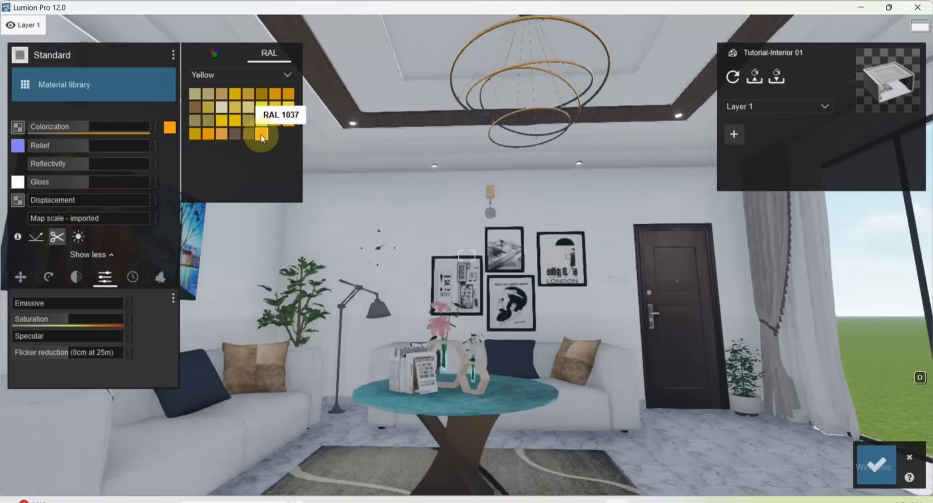
- Lower the colorization of the chandelier rings' material slightly and raise its emissive value
click(88, 129)
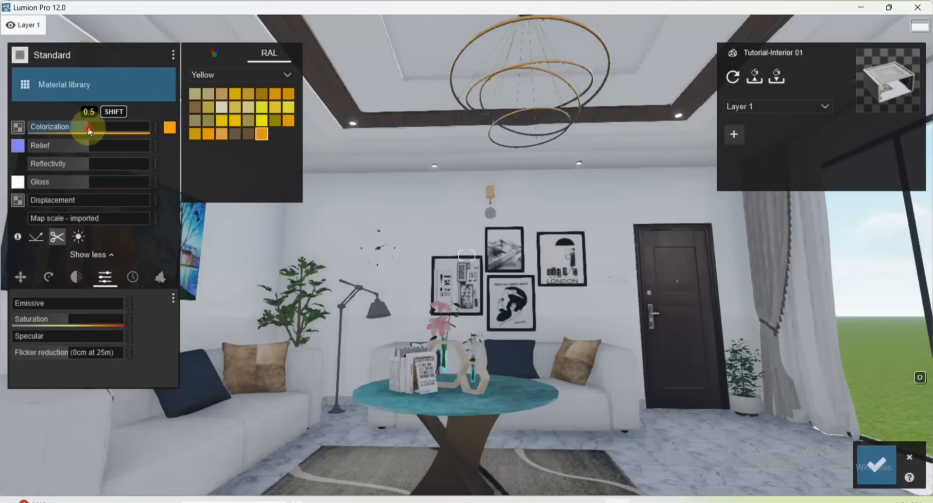
drag(89, 130, 83, 132)
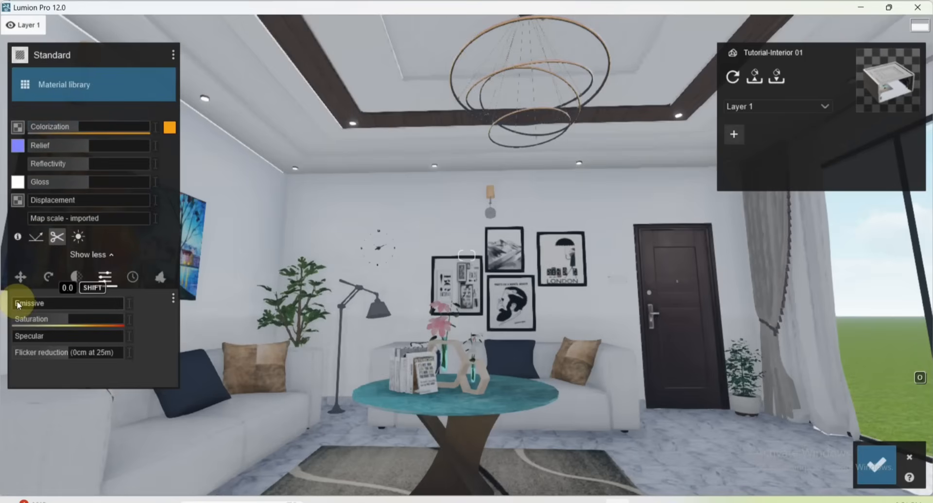
drag(22, 304, 36, 303)
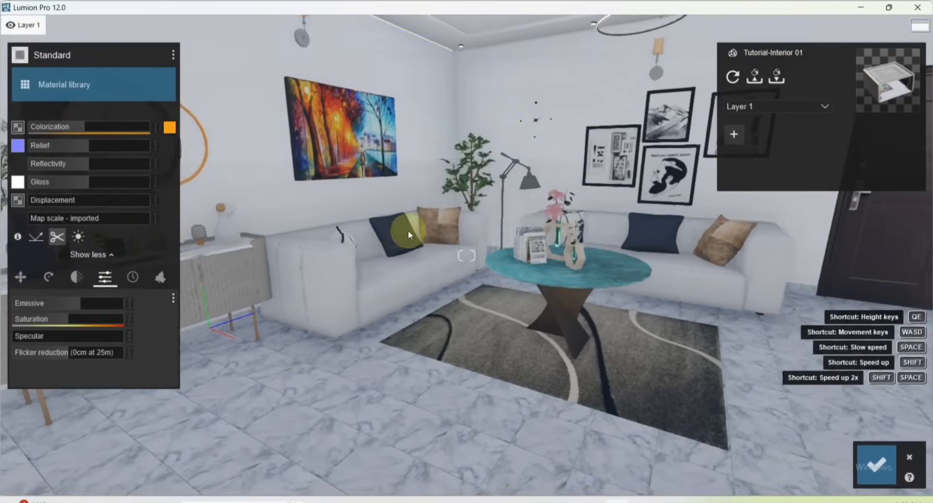
- Apply the indoor stone material Polii Marble 021 2K to the floor (Marble Carrara Floor Tile)
click(379, 375)
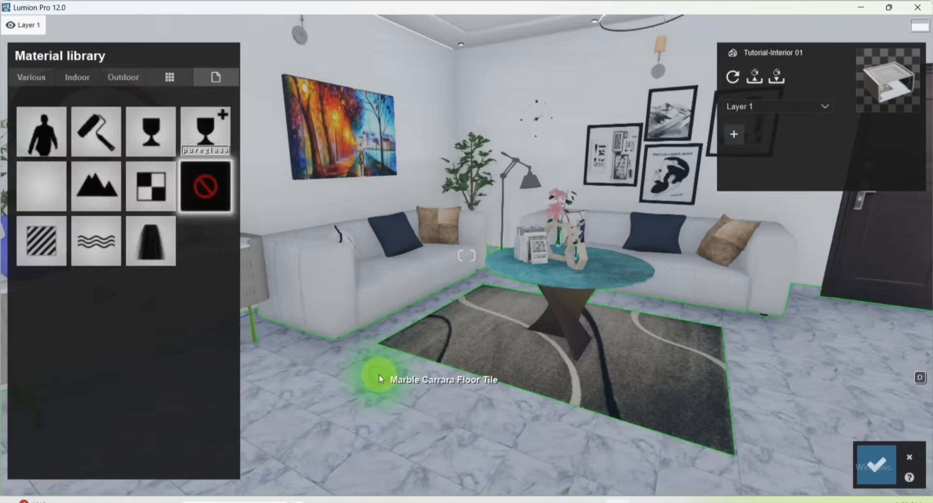
click(77, 77)
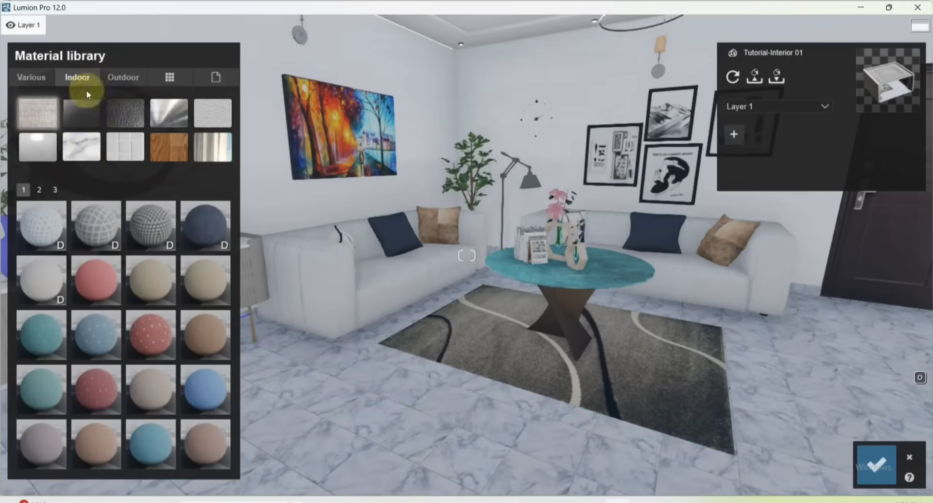
click(84, 150)
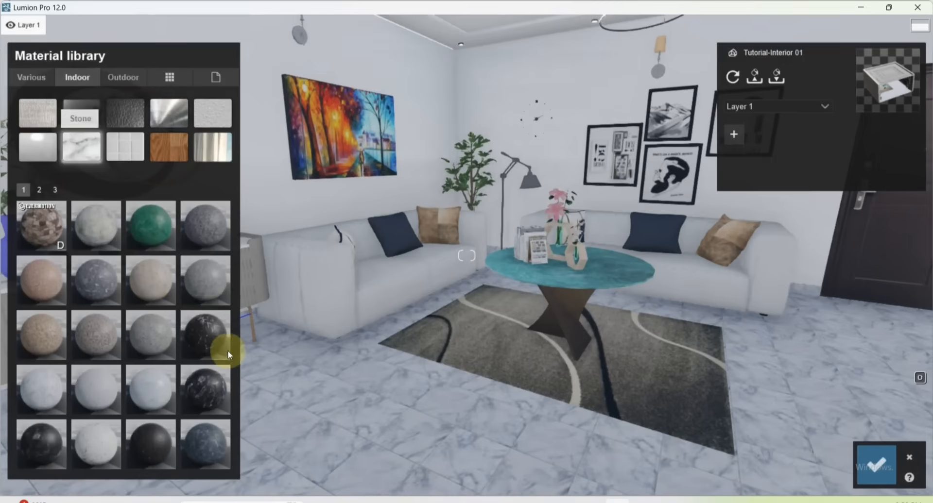
click(39, 190)
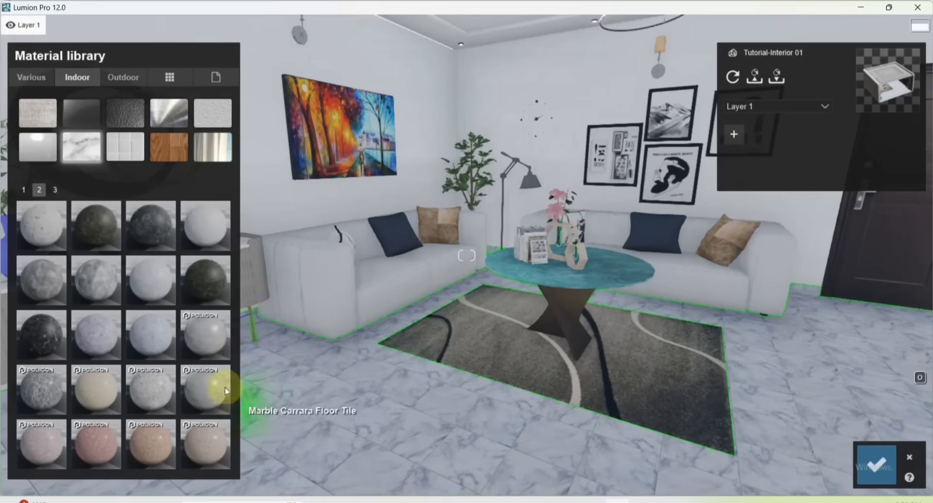
click(212, 386)
scroll(499, 408, up, 3)
scroll(464, 300, down, 5)
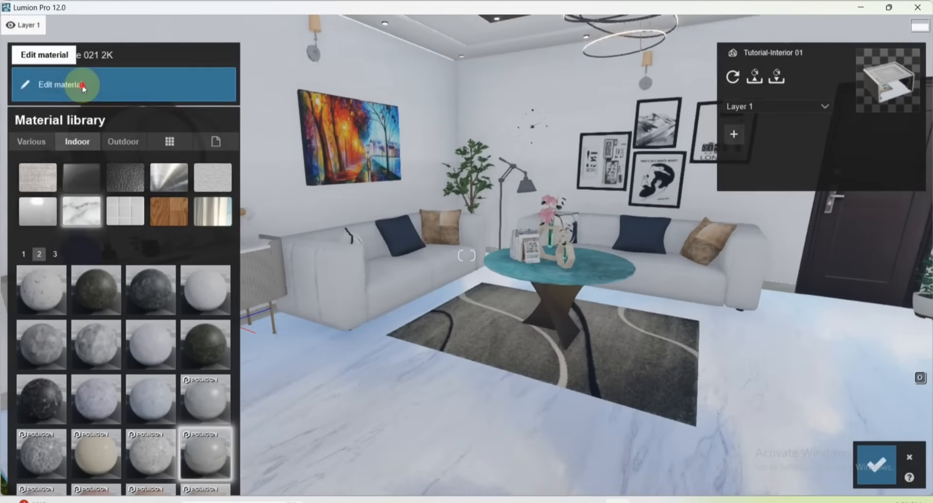
- Raise the reflectivity and gloss of the floor's marble material and save the changes
click(83, 86)
key(shift)
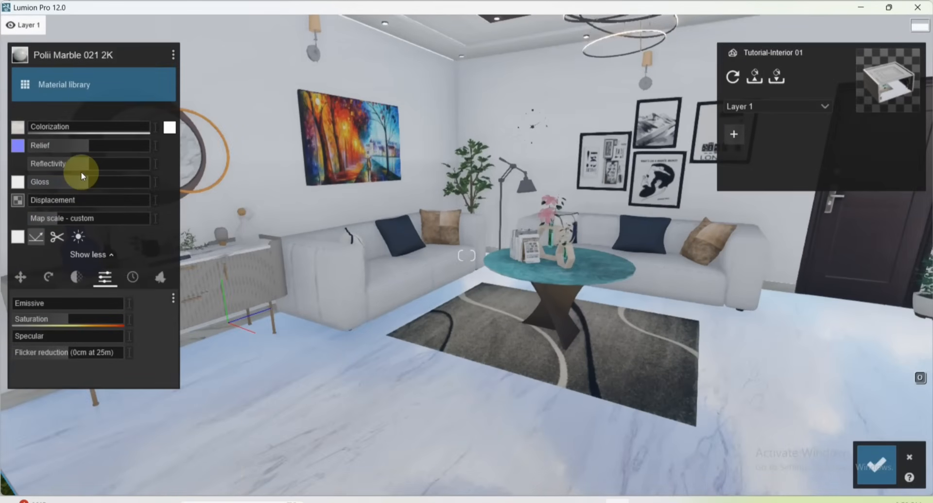
shift+drag(83, 165, 105, 165)
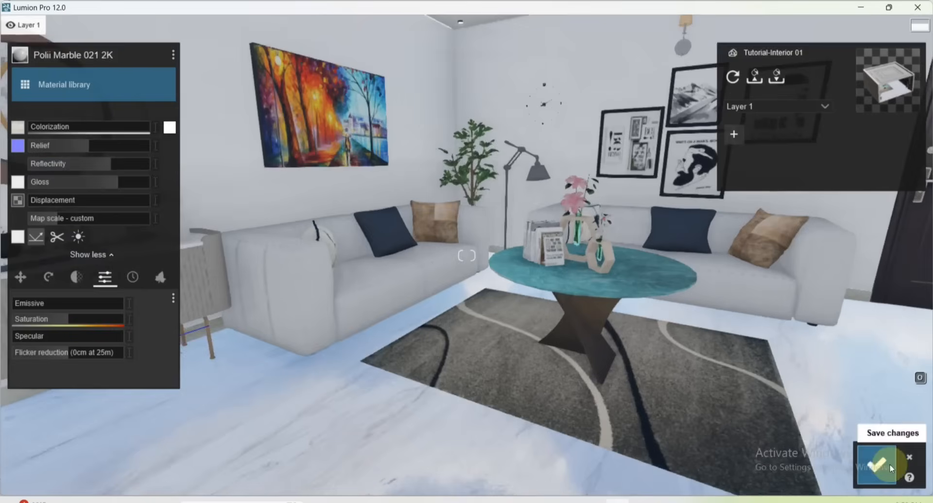
click(888, 464)
- Apply the outdoor glass material Glass Panels 004 to the round coffee table top (Material4) and save the changes
key(w)
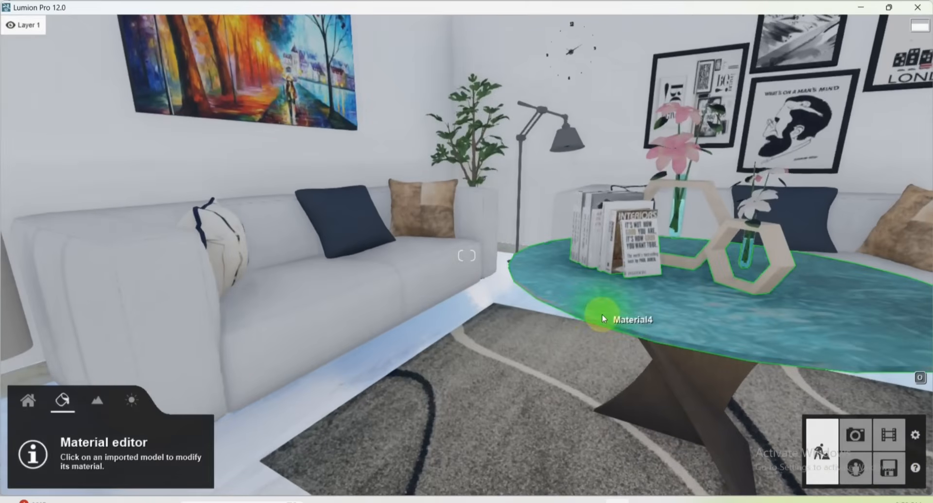
click(602, 315)
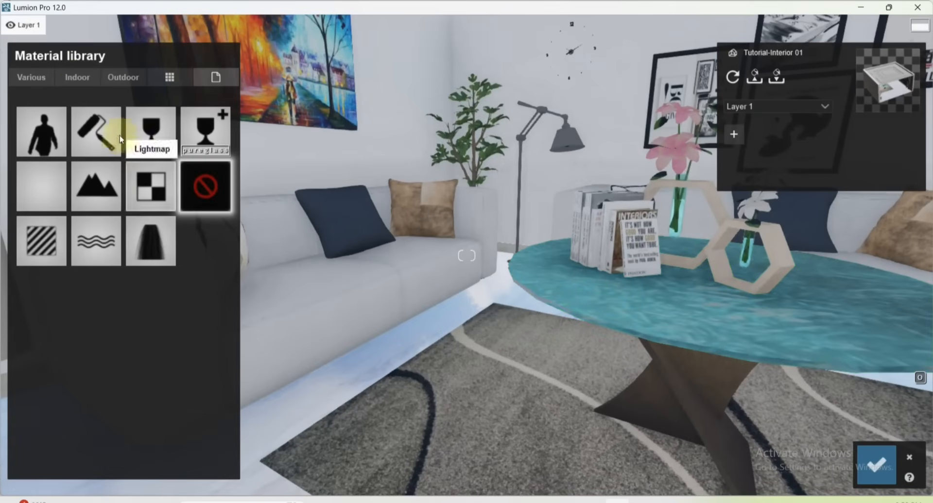
click(125, 79)
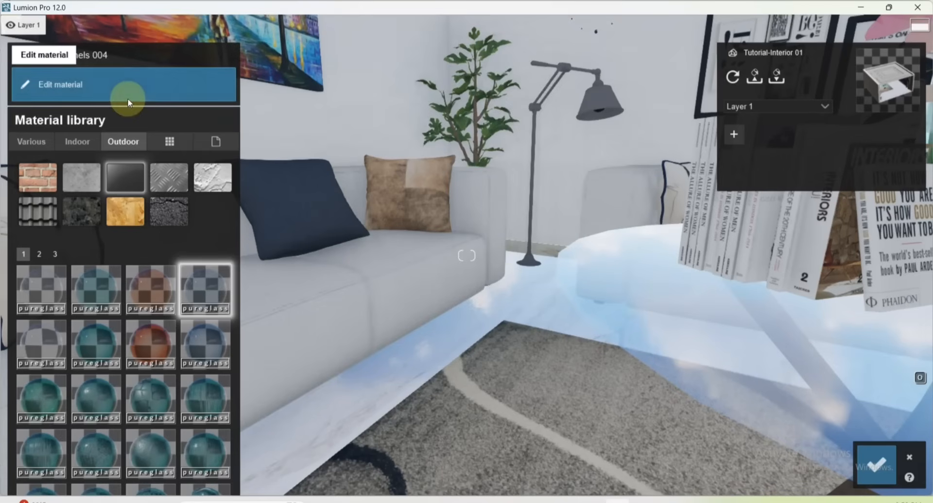
click(128, 102)
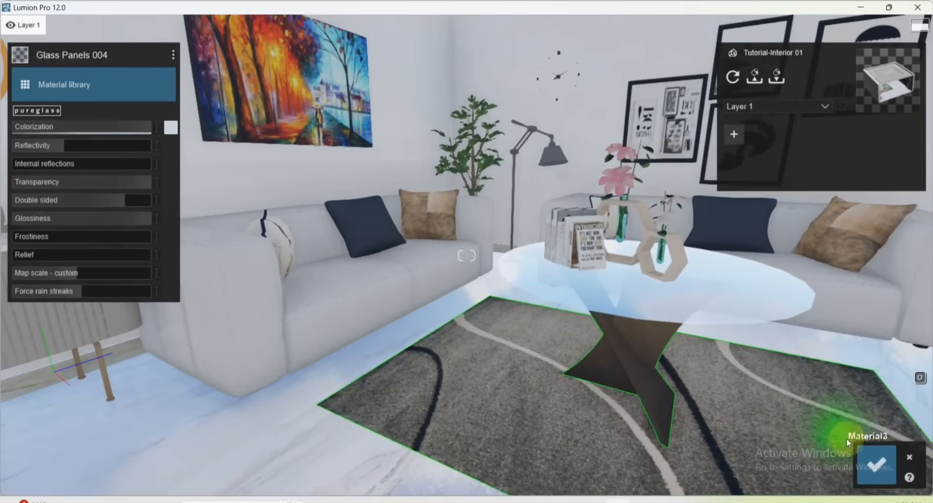
click(874, 463)
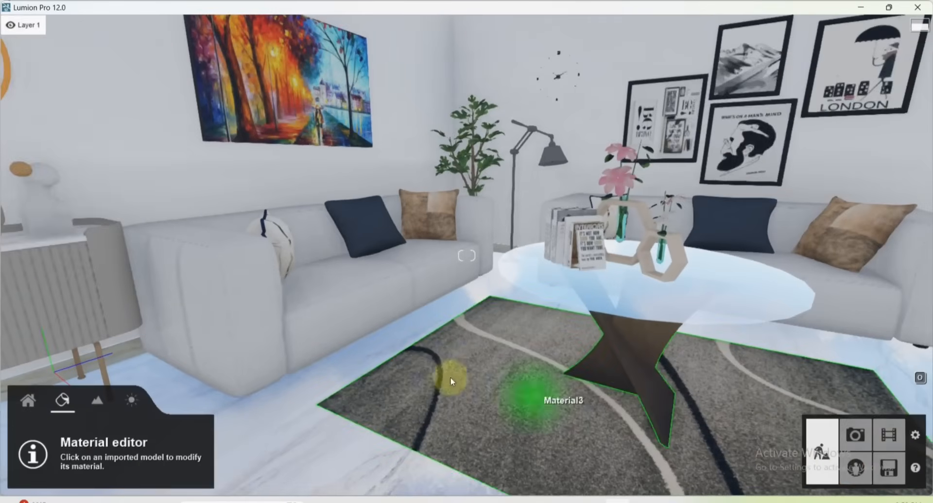
- Apply the indoor leather material Leather White 1024 to the sofas (PDM_Living_Assemblies_02_Material_01)
key(s)
right_drag(357, 325, 432, 325)
right_drag(673, 253, 565, 275)
key(w)
key(s)
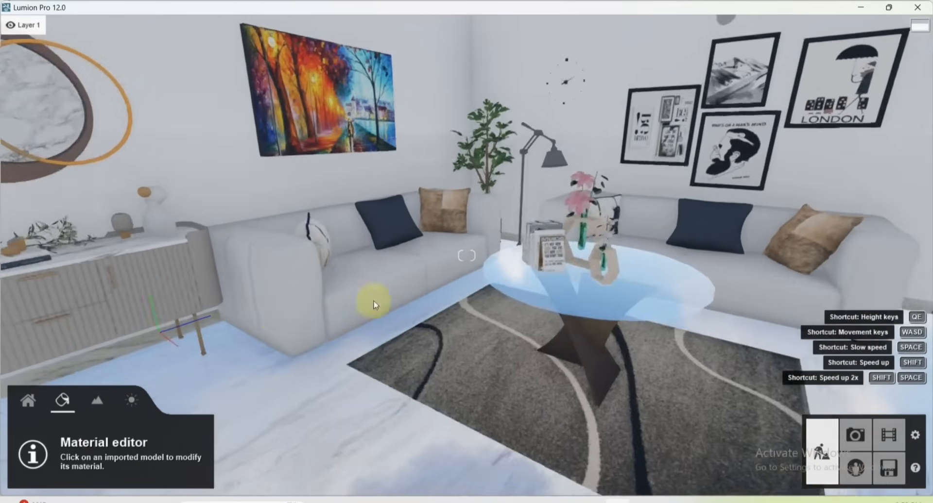
key(w)
click(331, 295)
click(125, 113)
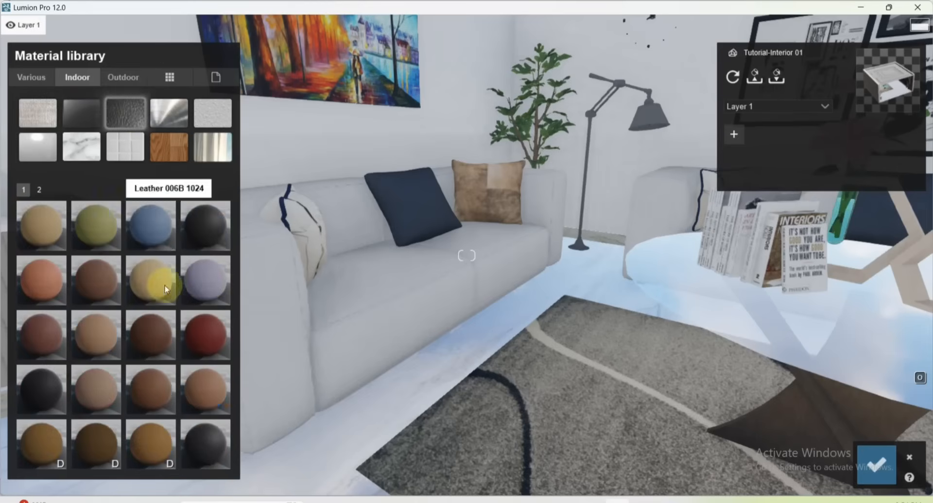
click(39, 189)
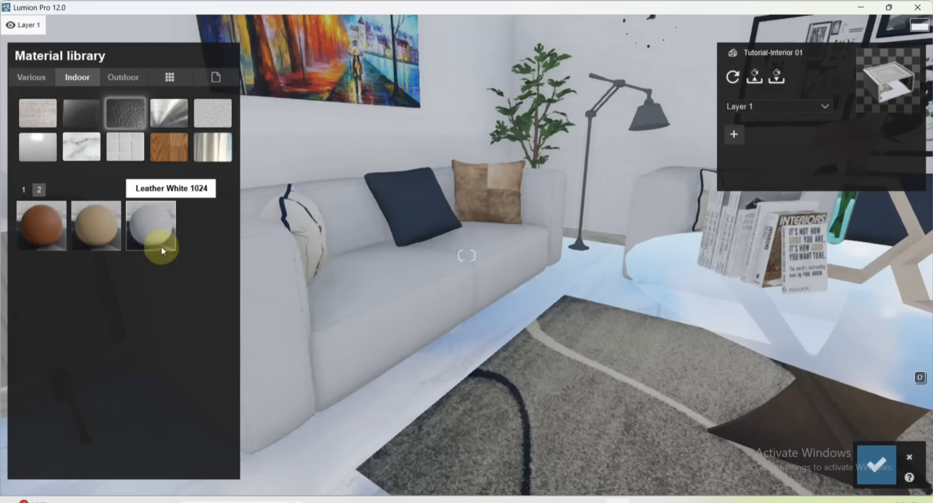
click(155, 229)
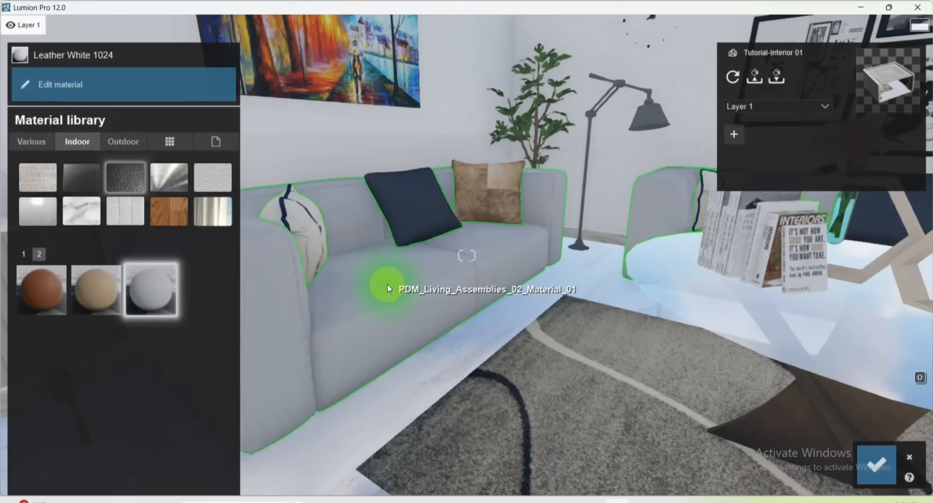
- Tint the sofas' leather with a RAL grey at partial colorization and lower its reflectivity
click(85, 95)
click(170, 127)
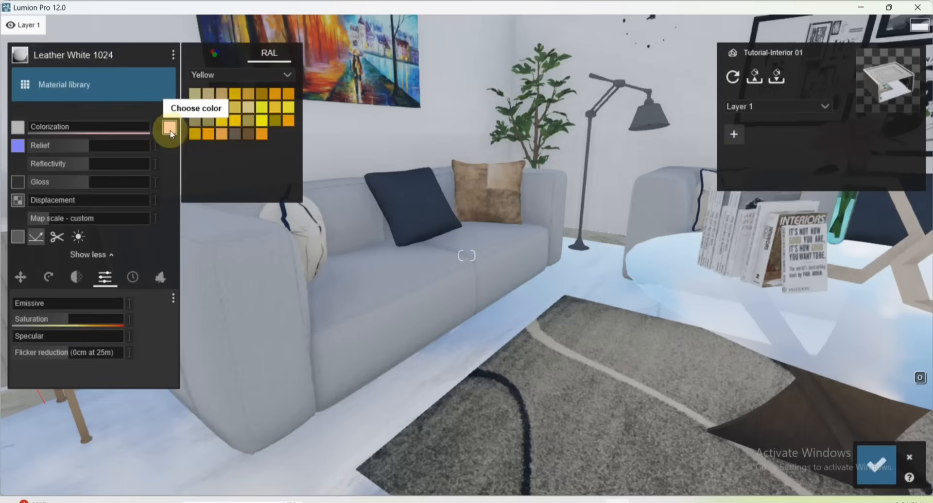
click(273, 75)
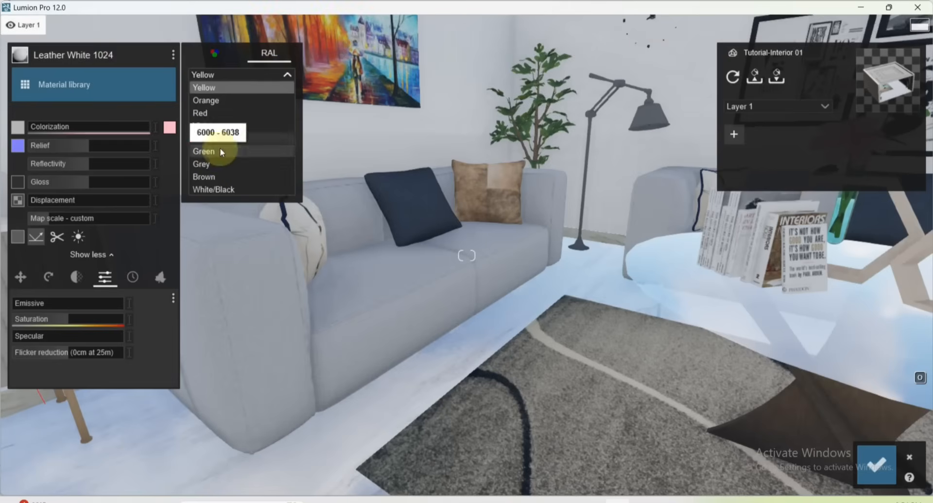
click(216, 163)
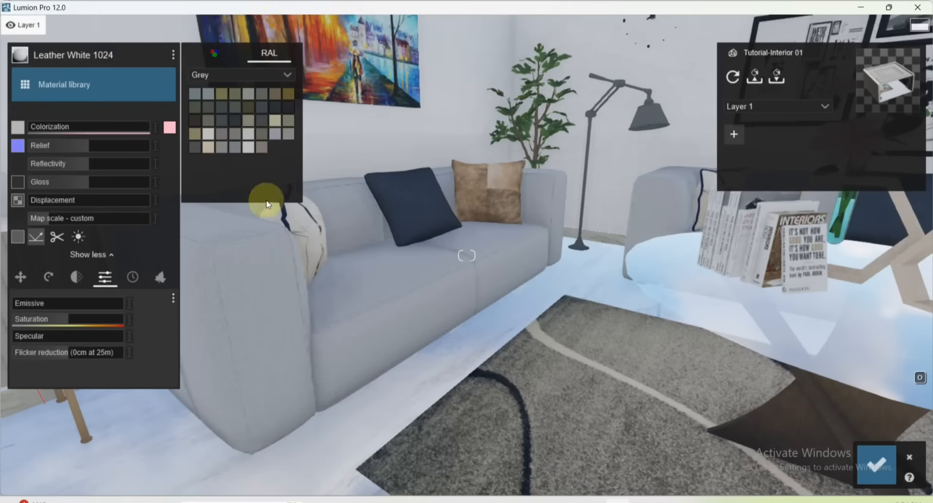
click(236, 149)
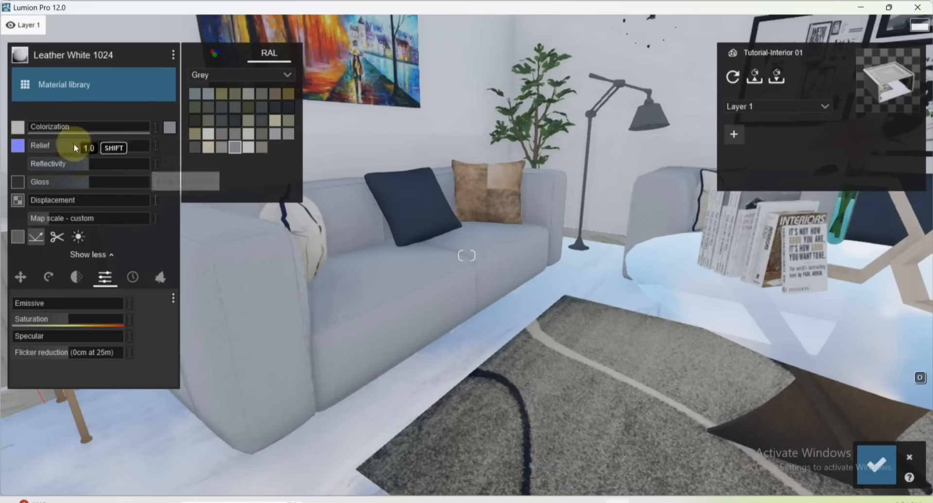
click(36, 131)
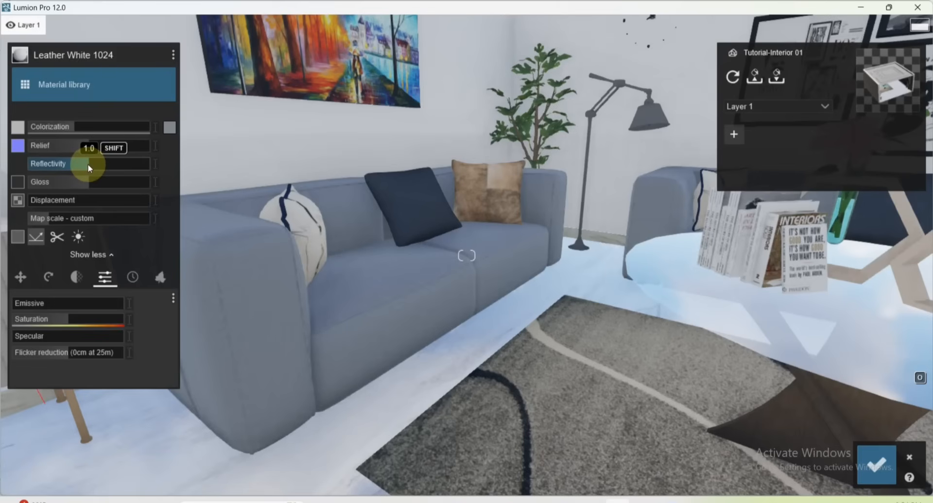
mouse_move(84, 168)
mouse_down()
mouse_move(47, 165)
mouse_move(63, 182)
mouse_move(50, 184)
mouse_up()
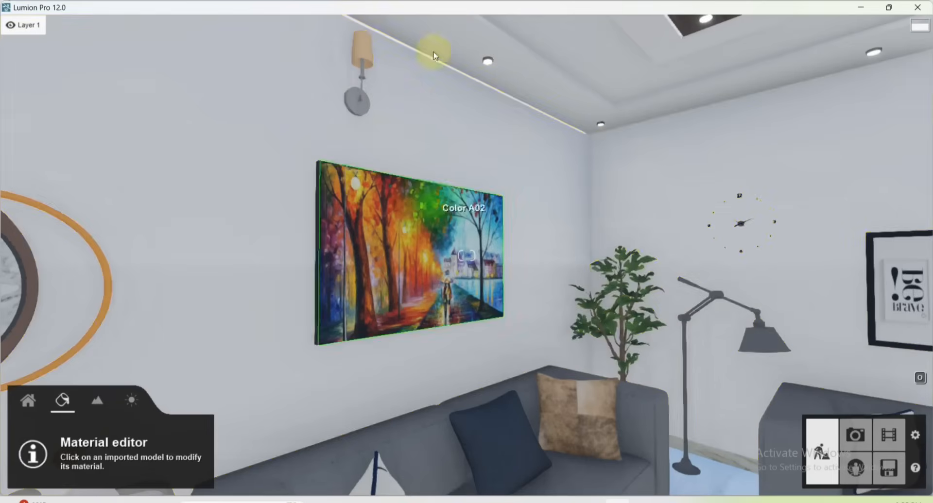
- Apply the Standard material to the wall lamp's base and colour it with a dark RAL grey
mouse_move(427, 46)
right_down()
mouse_move(277, 167)
mouse_move(269, 187)
right_up()
click(269, 187)
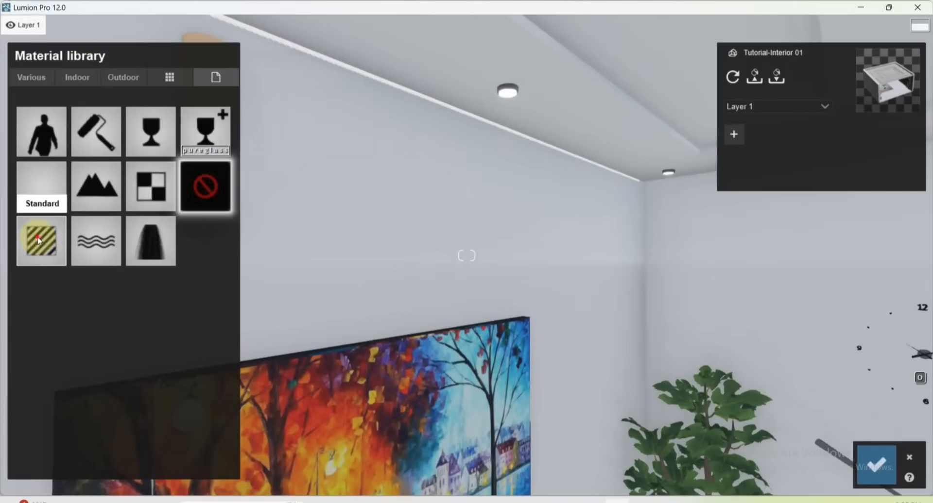
click(39, 239)
click(169, 127)
click(290, 91)
click(286, 75)
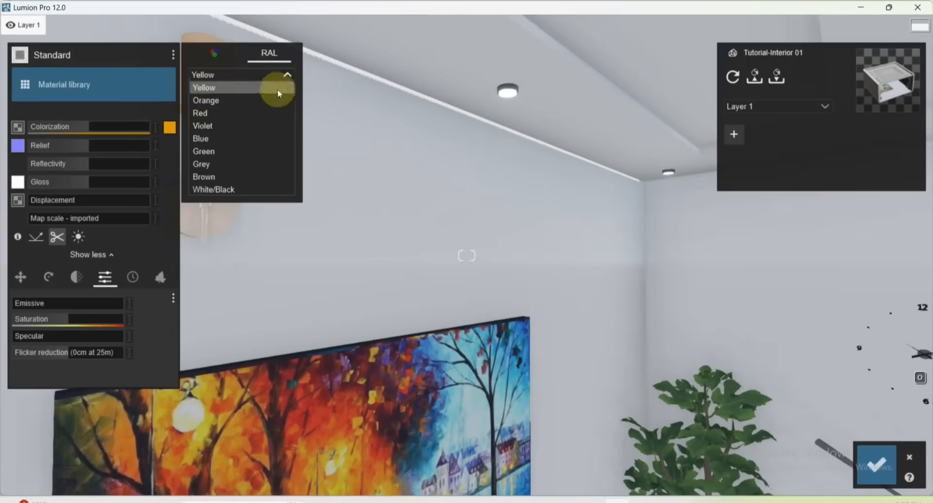
click(204, 164)
click(235, 120)
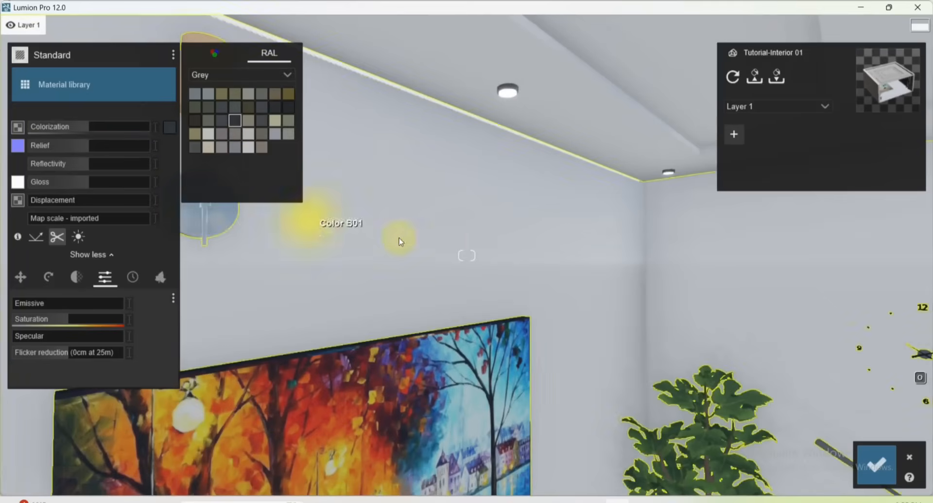
- Lower the reflectivity and gloss of the wall lamp base's Standard material
key(s)
drag(84, 165, 61, 180)
drag(89, 127, 80, 127)
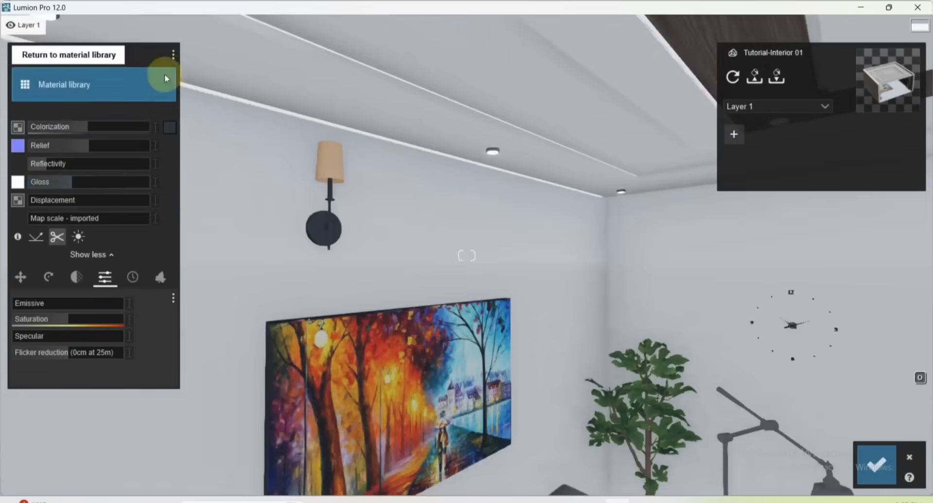
- Copy the wall lamp base's material and paste it onto the standing floor lamp's frame as a Standard material
click(166, 79)
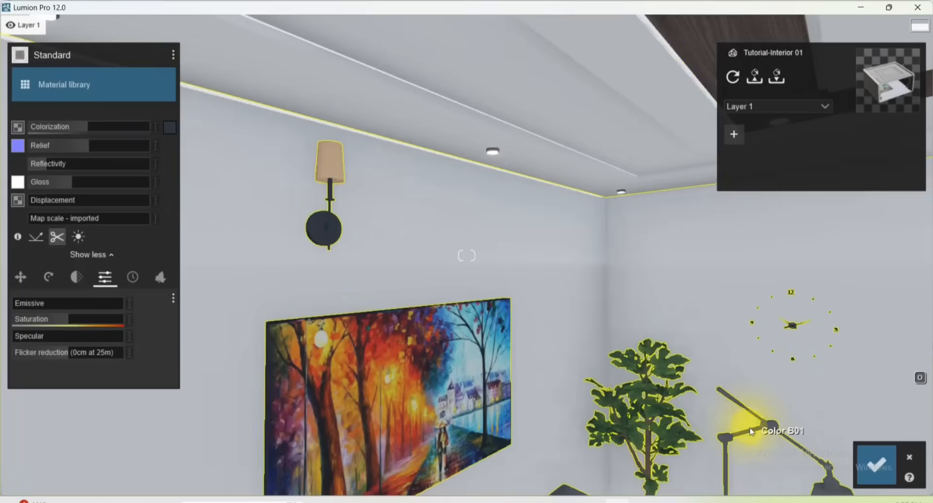
click(750, 431)
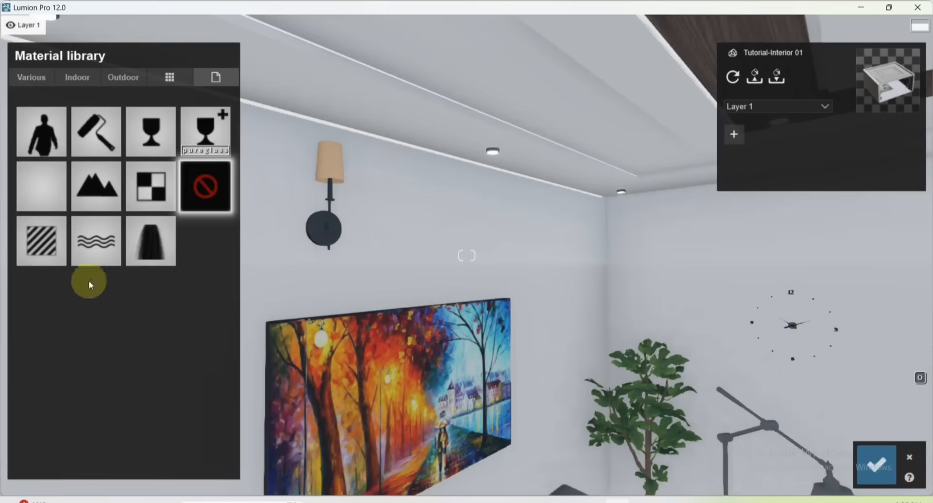
click(46, 249)
click(173, 54)
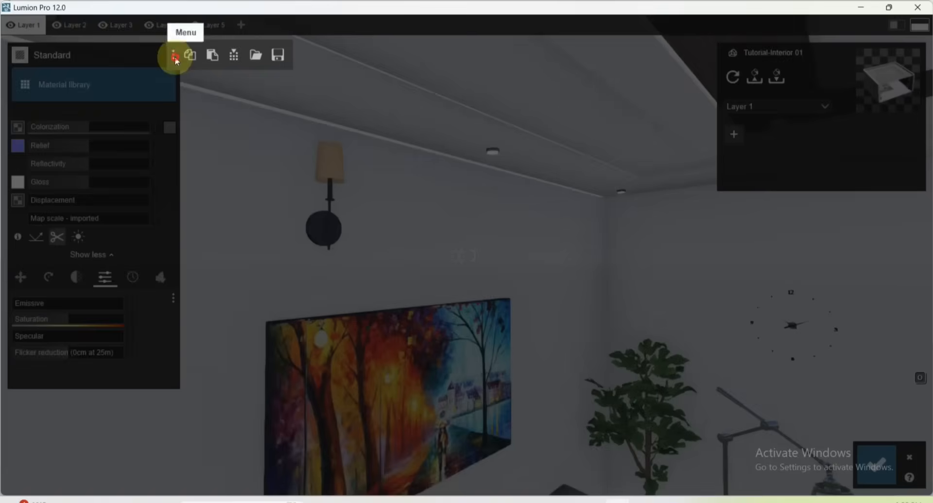
click(276, 104)
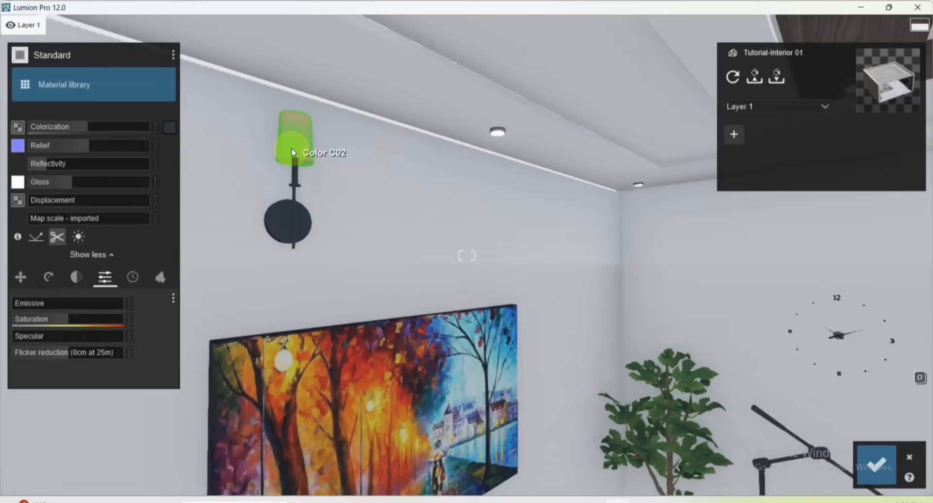
- Apply the Standard material to the wall lamp's shade (Color C02) and raise its emissive value
click(291, 148)
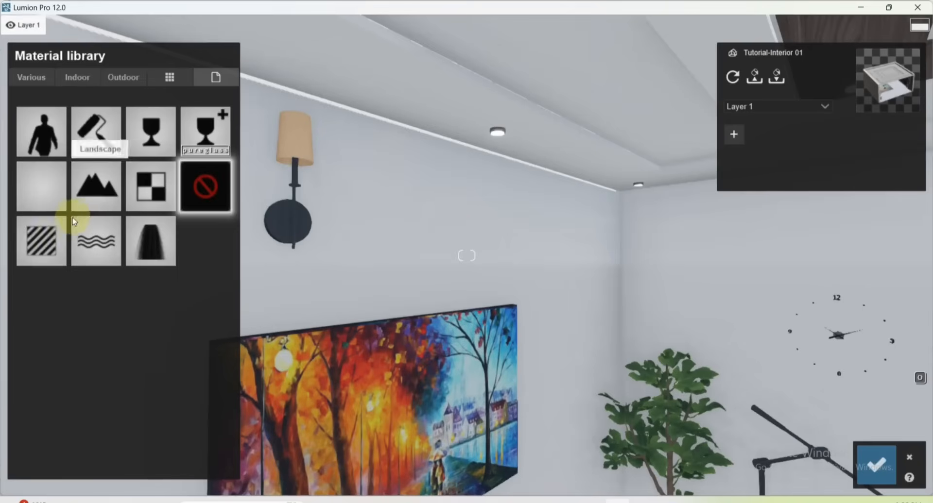
click(47, 236)
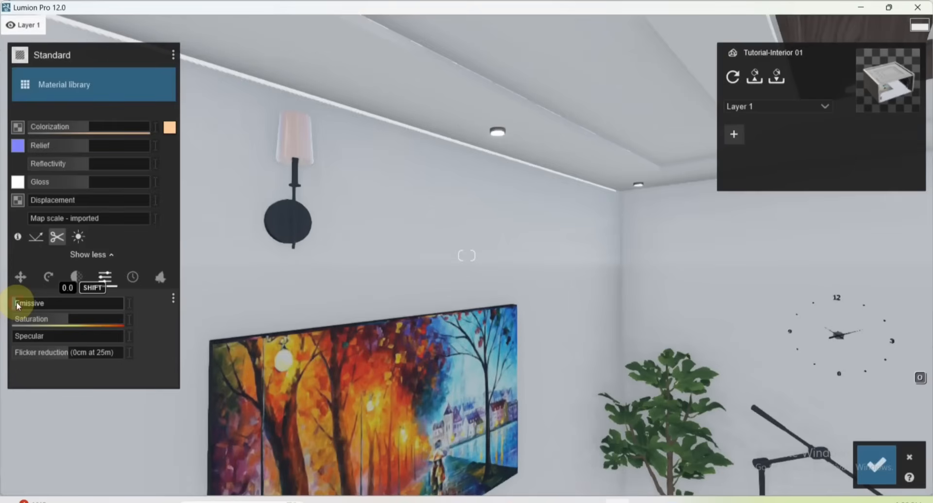
drag(17, 305, 59, 303)
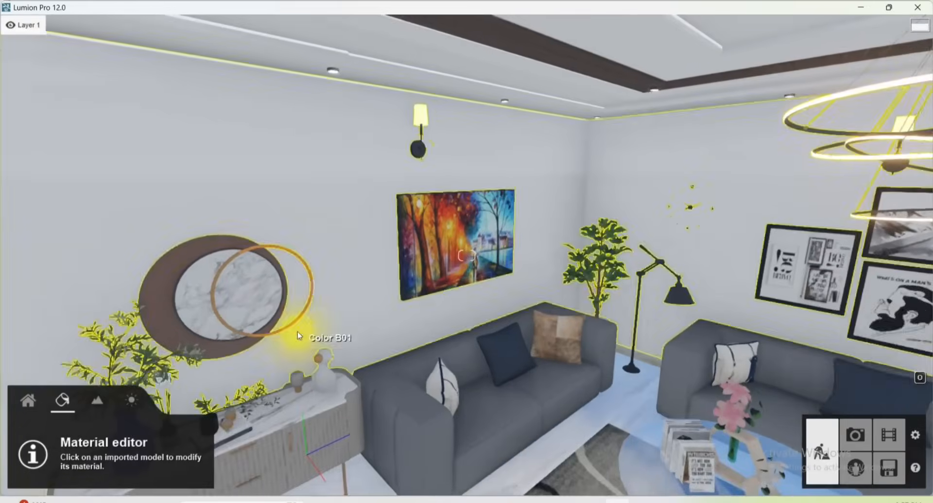
- Copy the glowing wall lampshade's material and paste it onto the orange ring of the round wall decoration (CYF09080044)
scroll(302, 328, up, 3)
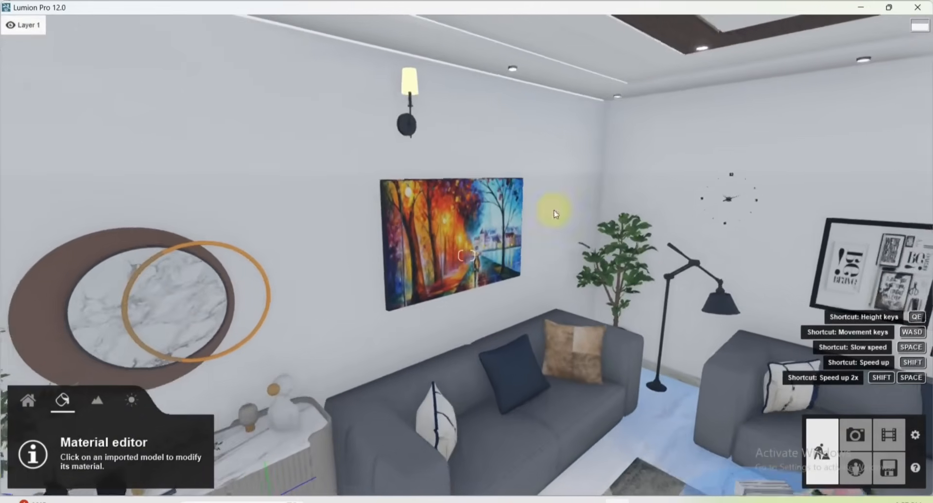
scroll(553, 214, down, 3)
click(468, 169)
click(173, 55)
click(189, 56)
click(284, 247)
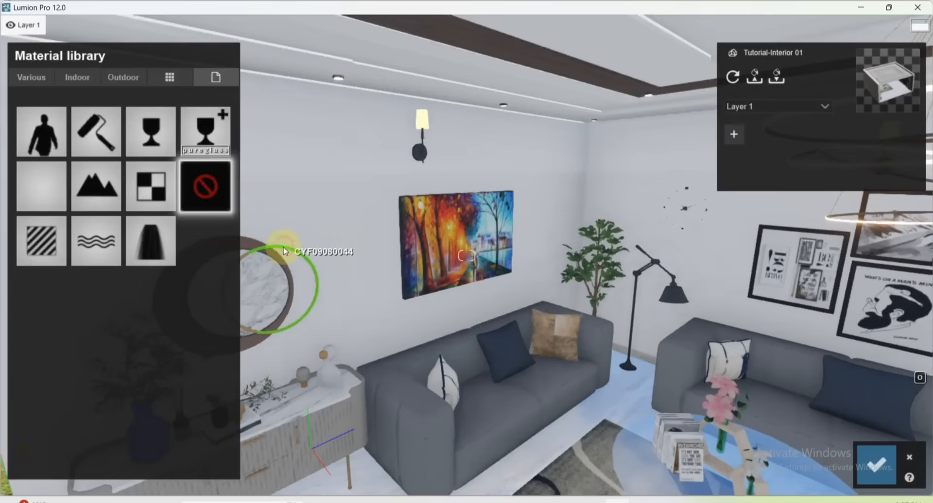
click(42, 240)
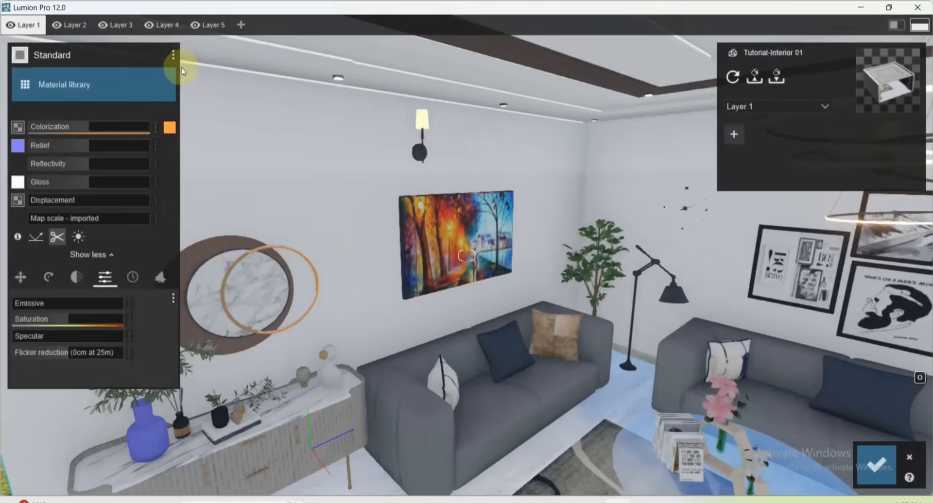
click(173, 55)
click(210, 55)
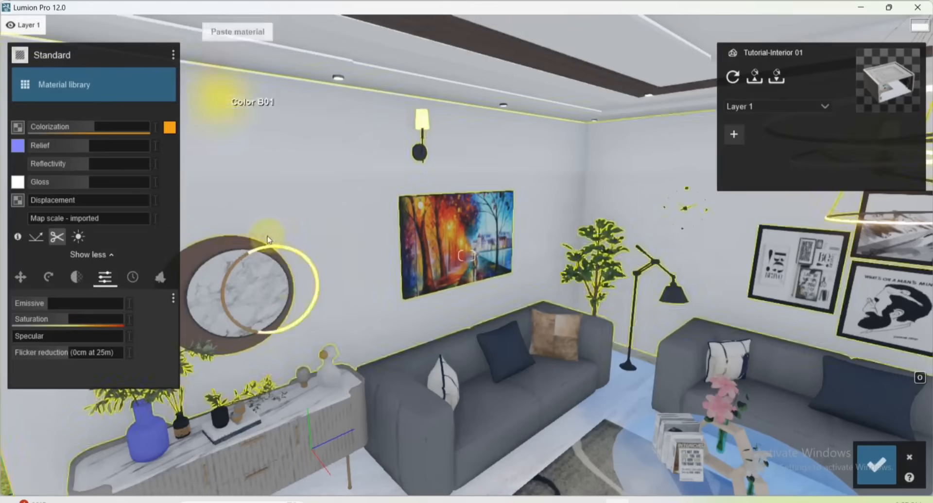
- Give the remaining part of the wall decoration's ring a Standard material and paste the copied glowing material onto it
click(237, 321)
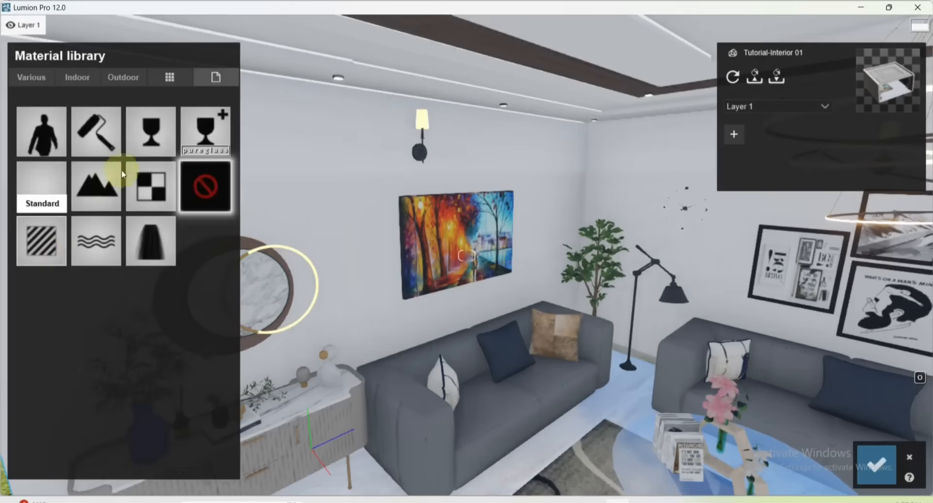
click(42, 187)
click(173, 55)
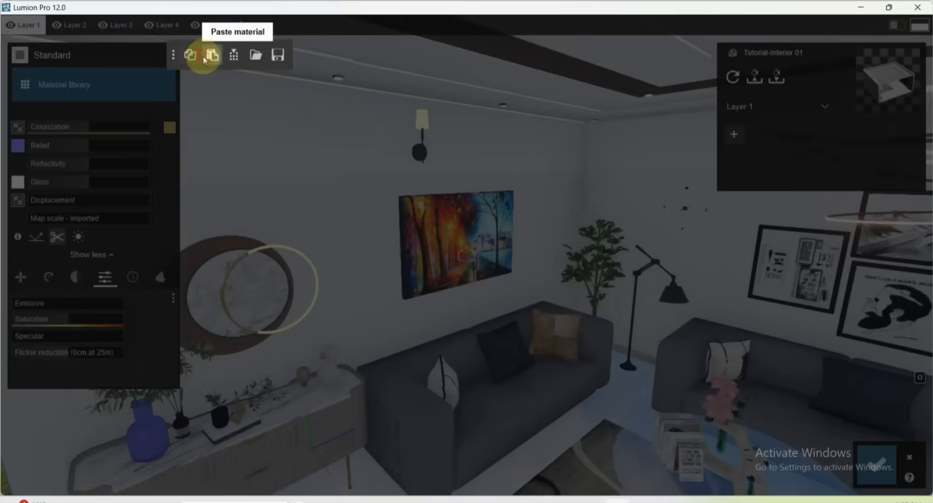
click(204, 56)
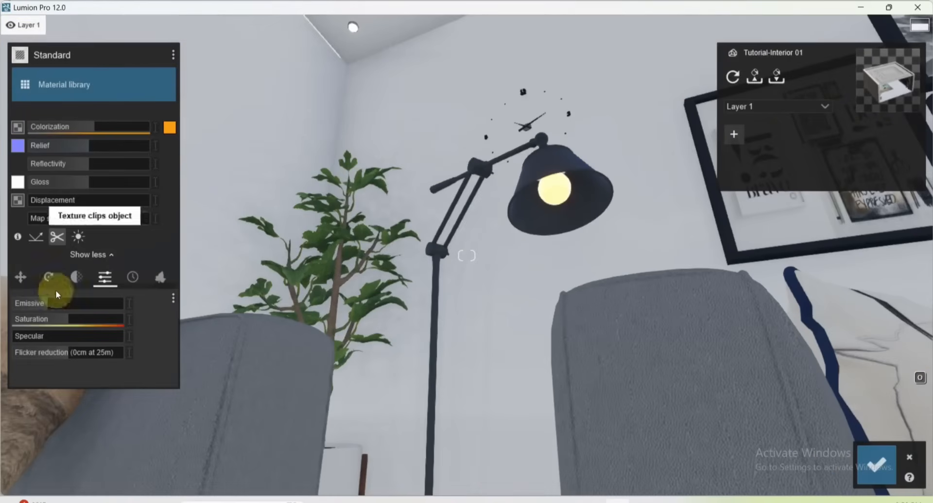
- Raise the emissive value of the floor lamp's bulb material strongly and save the material changes
click(48, 303)
shift+drag(48, 303, 94, 302)
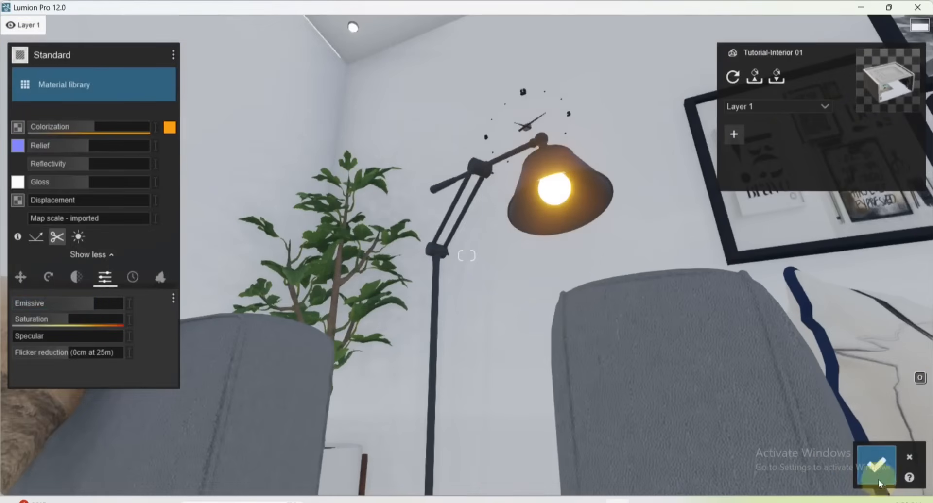
click(877, 464)
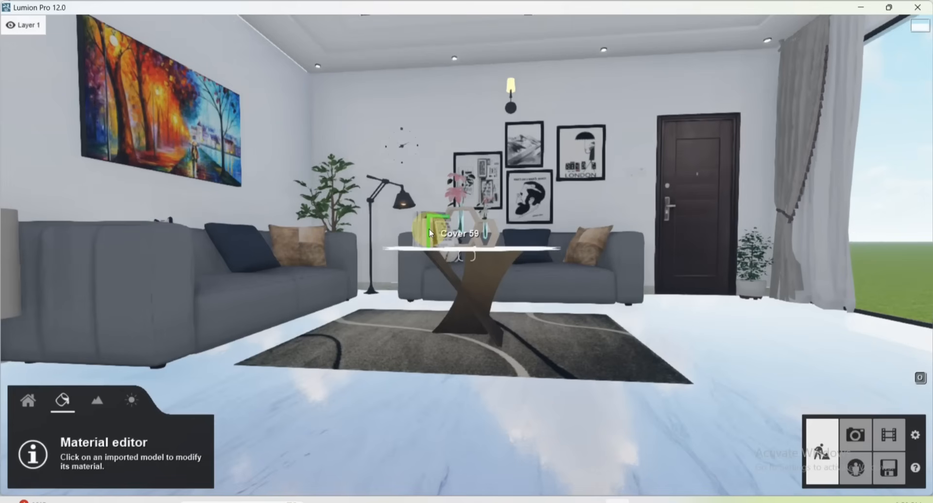
- Place the Lamp spotlight on the two corner fixtures of the dark wood ceiling frame nearest the back wall
right_drag(418, 225, 469, 92)
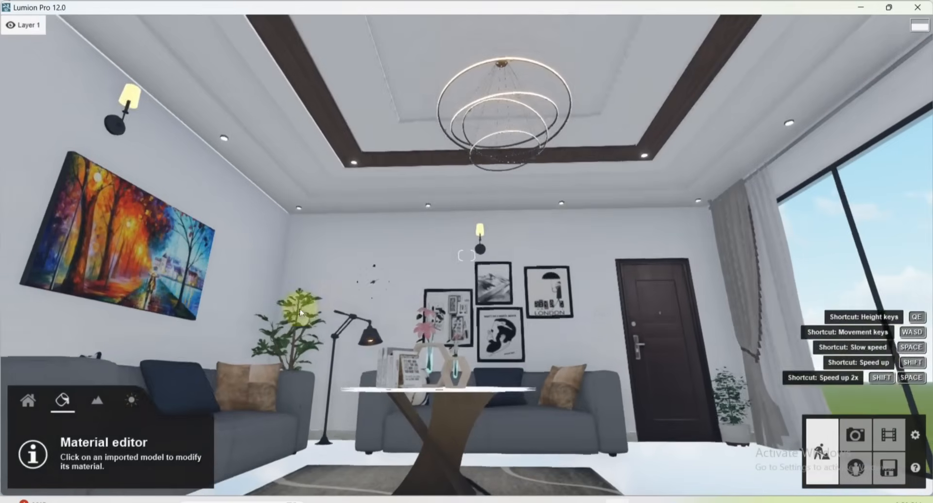
click(38, 403)
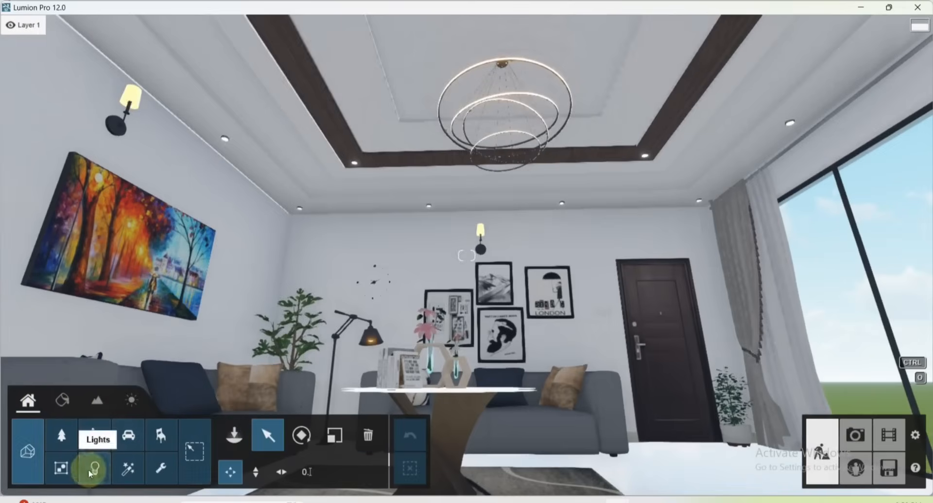
click(95, 468)
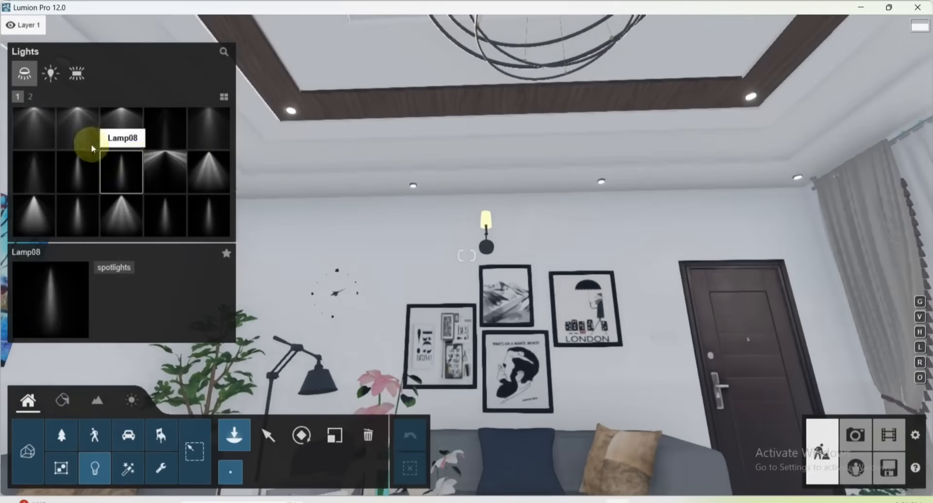
click(39, 116)
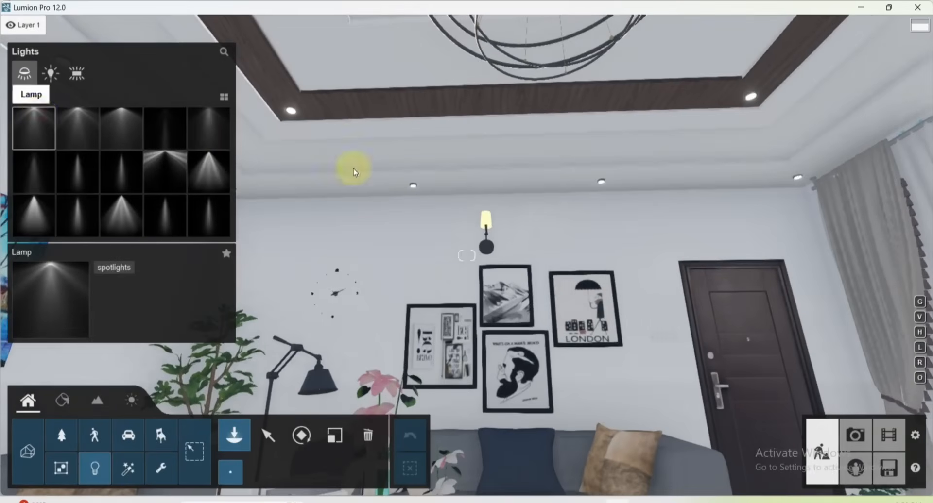
key(s)
key(w)
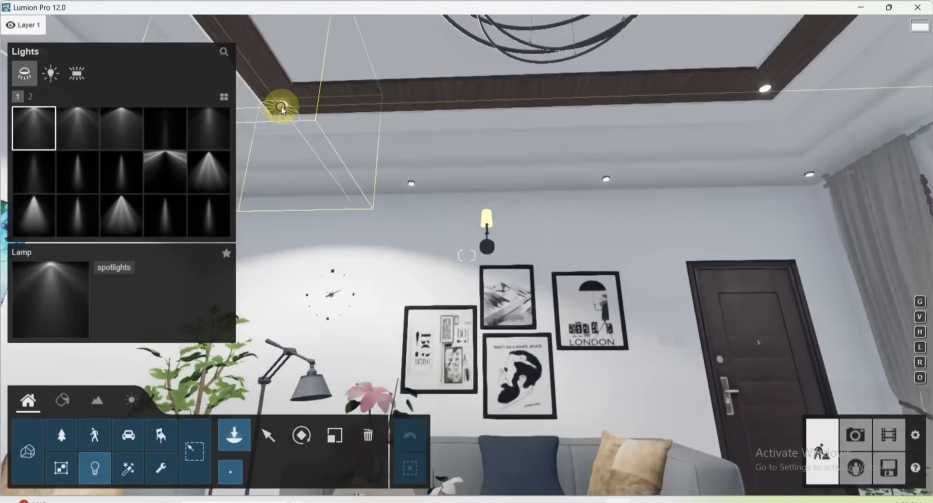
click(283, 106)
key(s)
key(w)
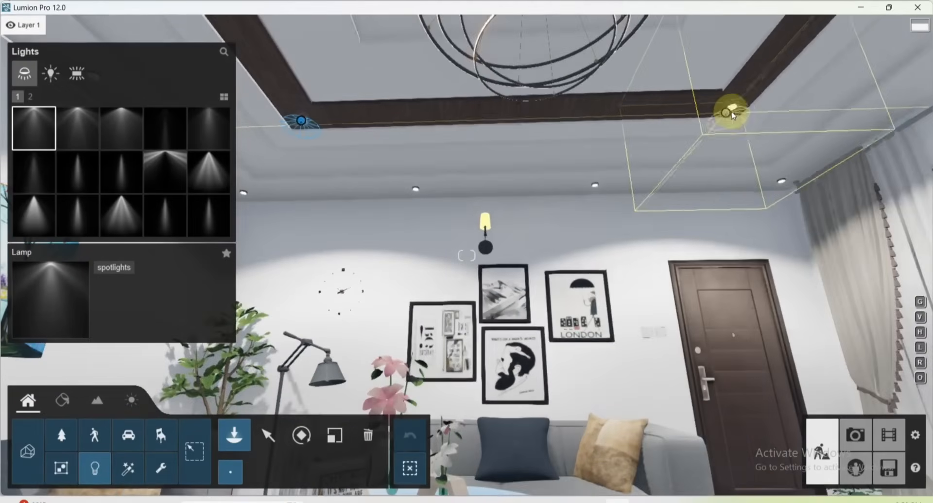
click(733, 112)
- Place the same spotlight on the two remaining corner fixtures of the wood ceiling frame
key(s)
right_drag(590, 210, 593, 202)
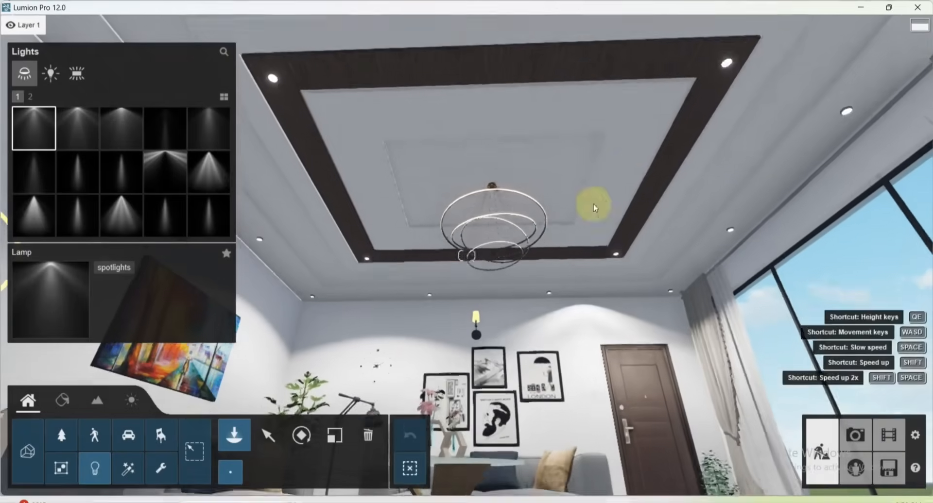
click(723, 77)
click(272, 88)
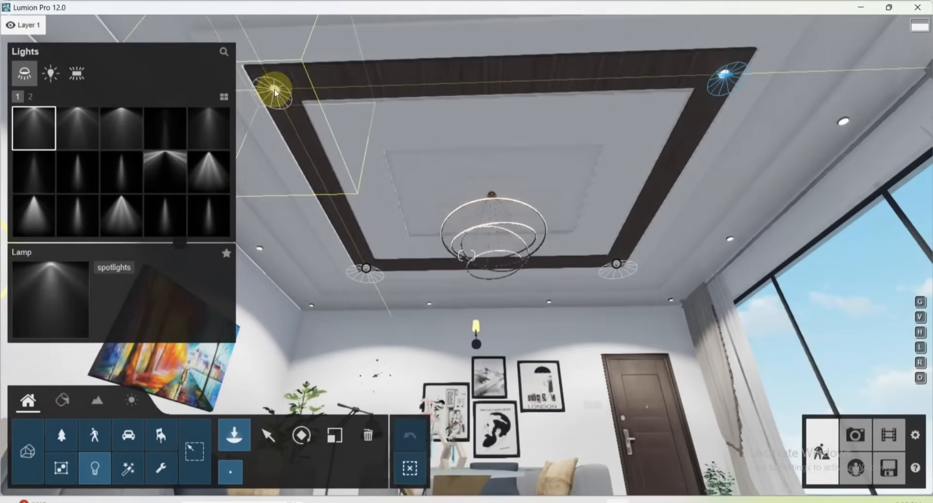
- Select all four ceiling spotlights together, widen their cone angle to the maximum and lower their brightness slightly
click(267, 436)
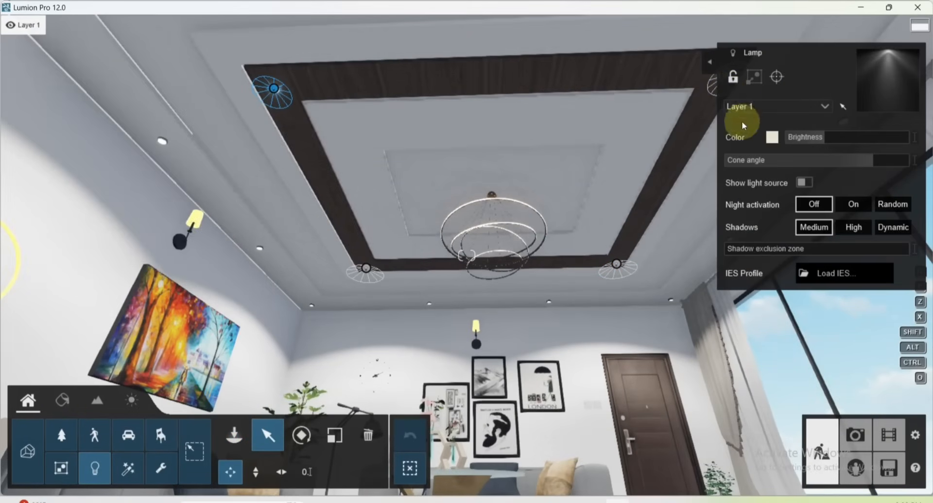
click(710, 66)
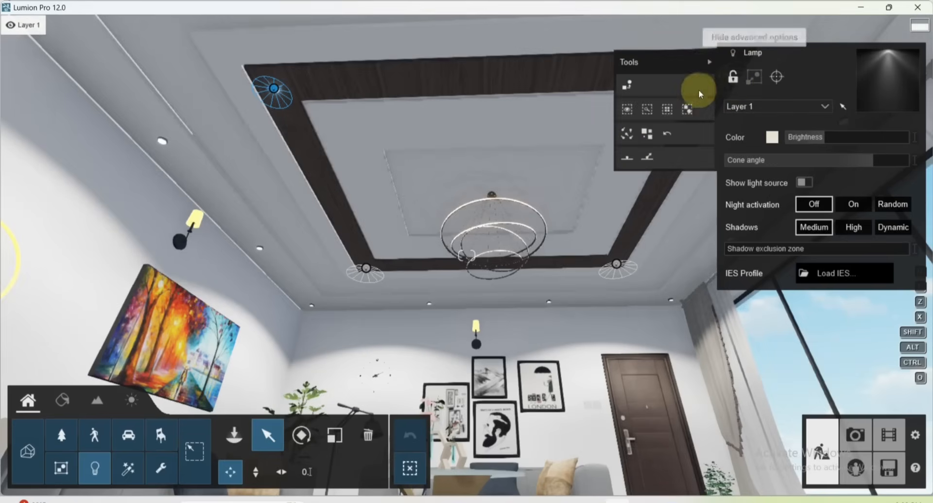
click(667, 108)
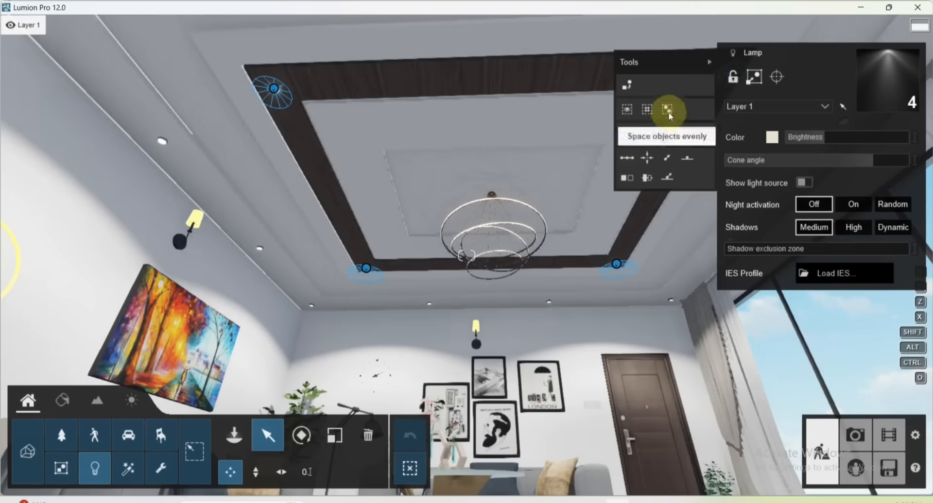
click(709, 61)
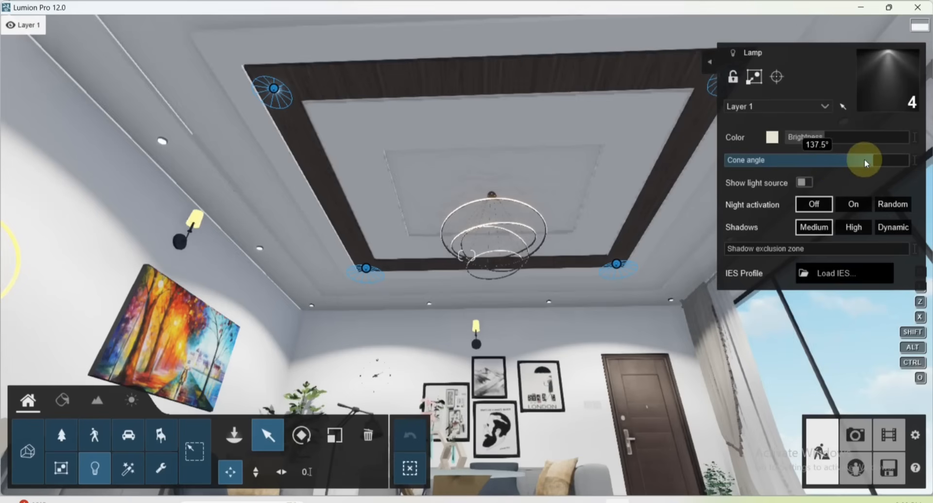
drag(876, 165, 919, 162)
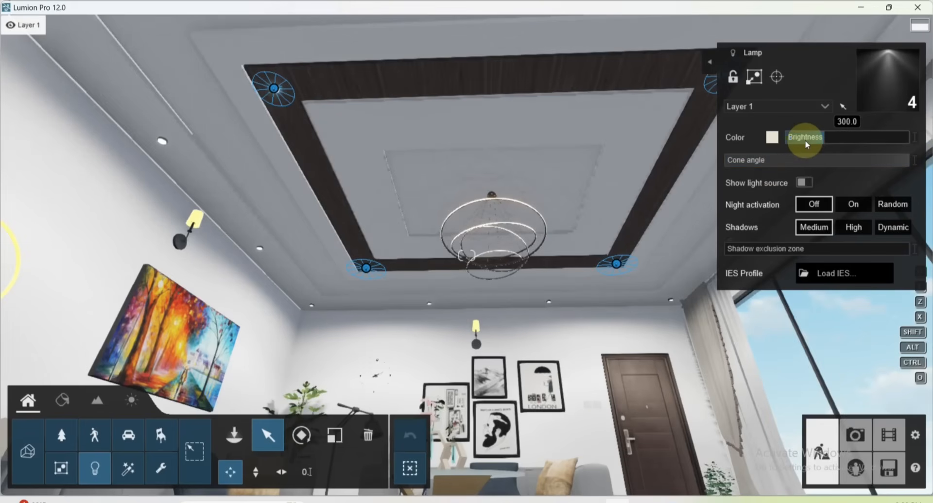
click(824, 140)
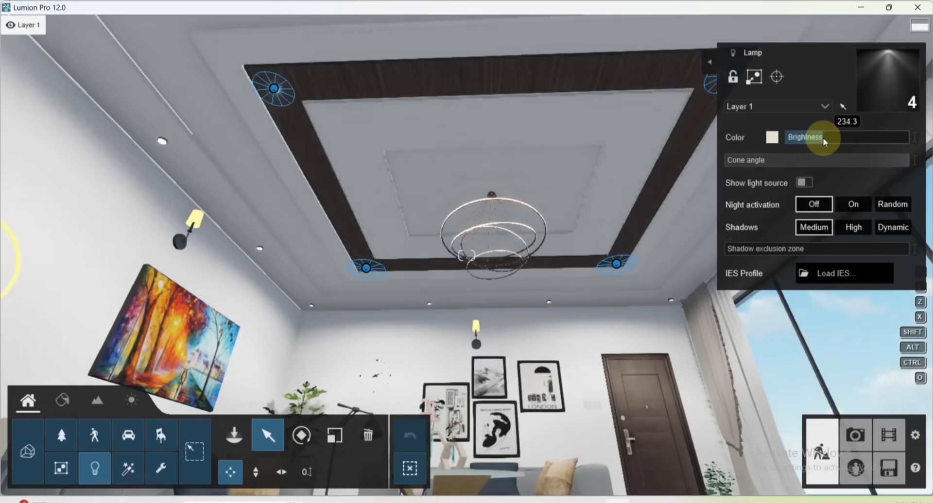
drag(824, 141, 817, 142)
- Examine the spotlights' effect on the living room, from the ceiling frame out to the whole interior
key(q)
key(w)
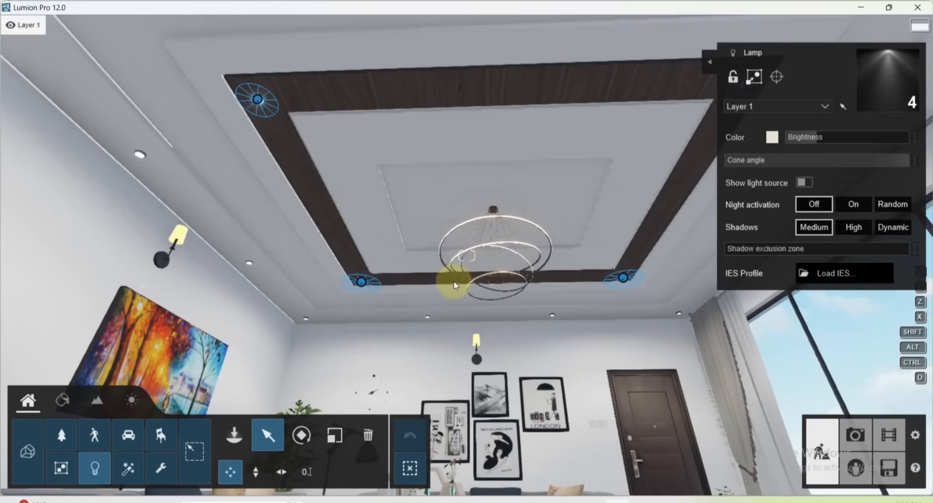
key(w)
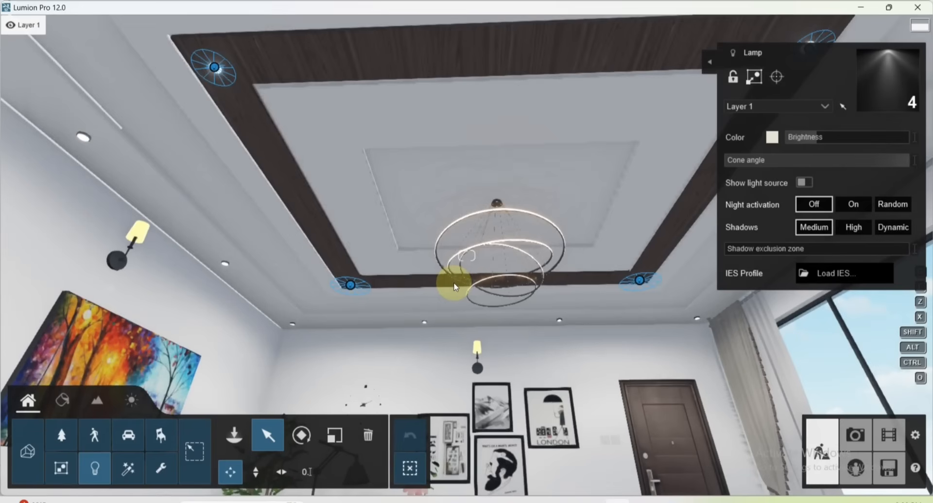
right_drag(454, 287, 496, 201)
key(s)
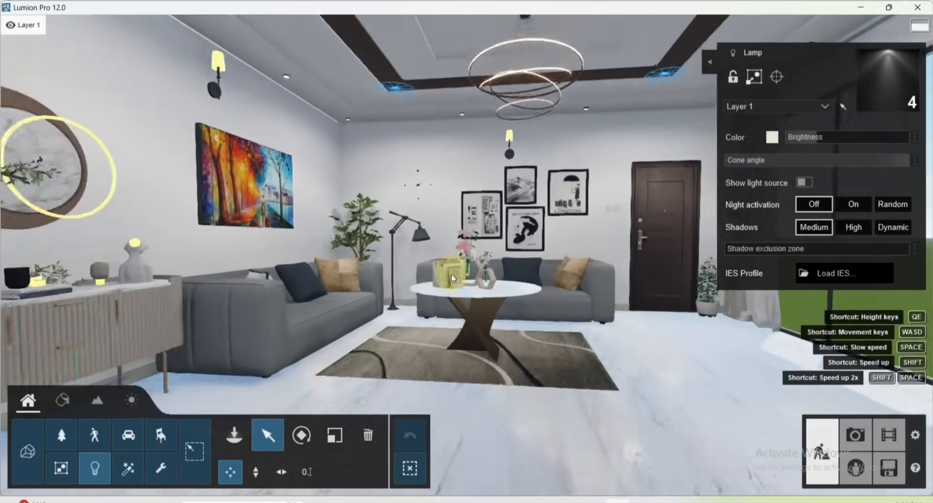
key(w)
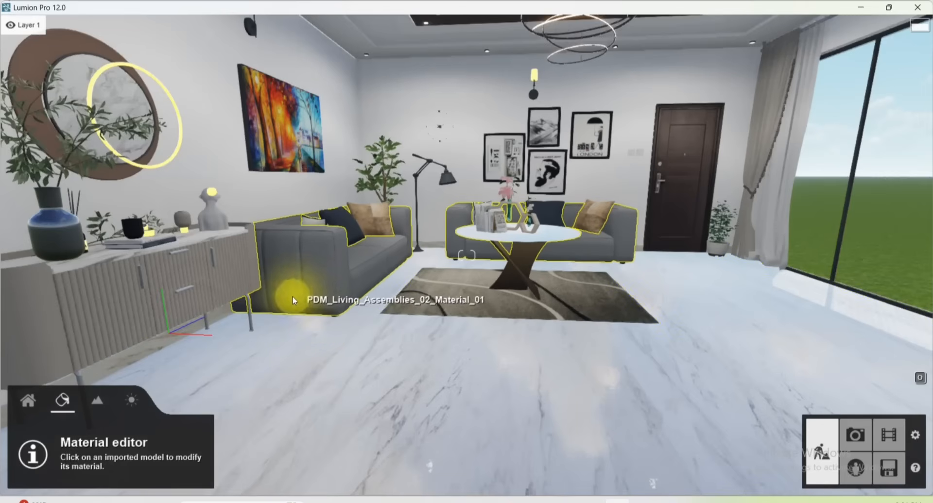
right_drag(457, 292, 462, 293)
key(s)
right_drag(477, 334, 617, 365)
key(d)
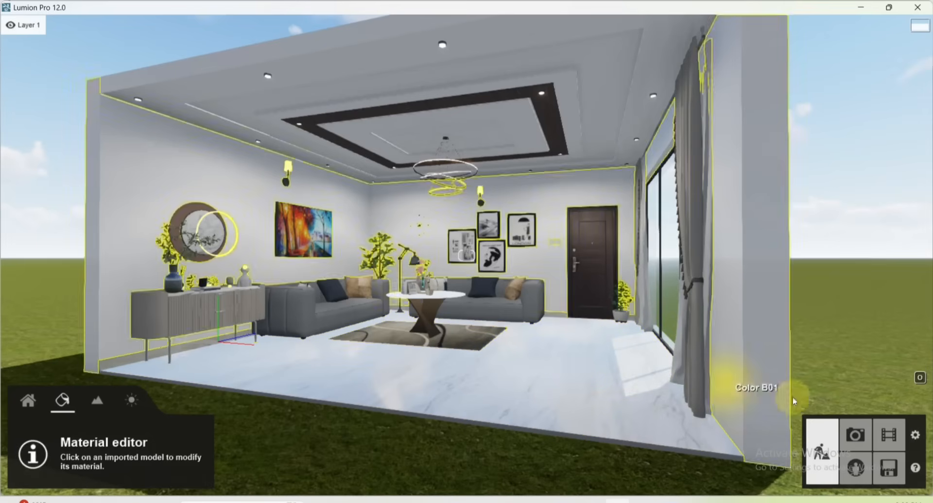
- Frame the sofas, table and door in Photo mode at a 1.40 m camera height and store the view as photo 1
click(850, 436)
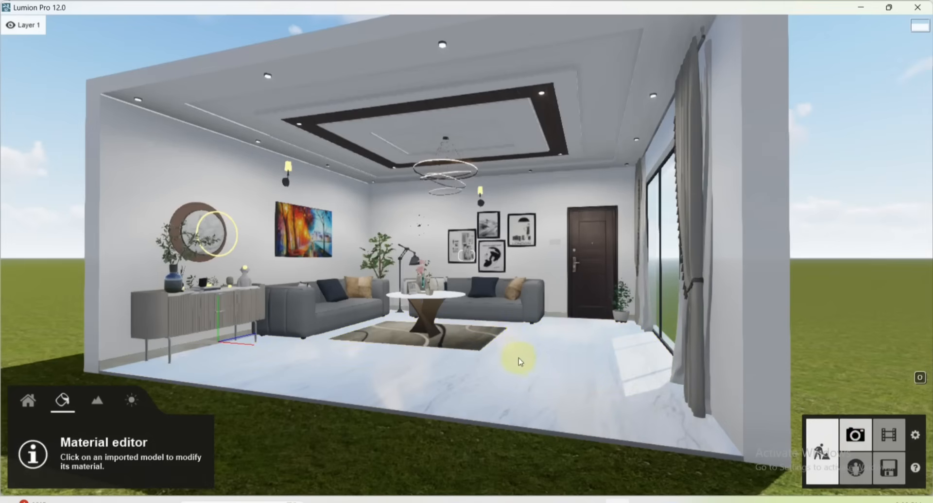
drag(627, 309, 632, 309)
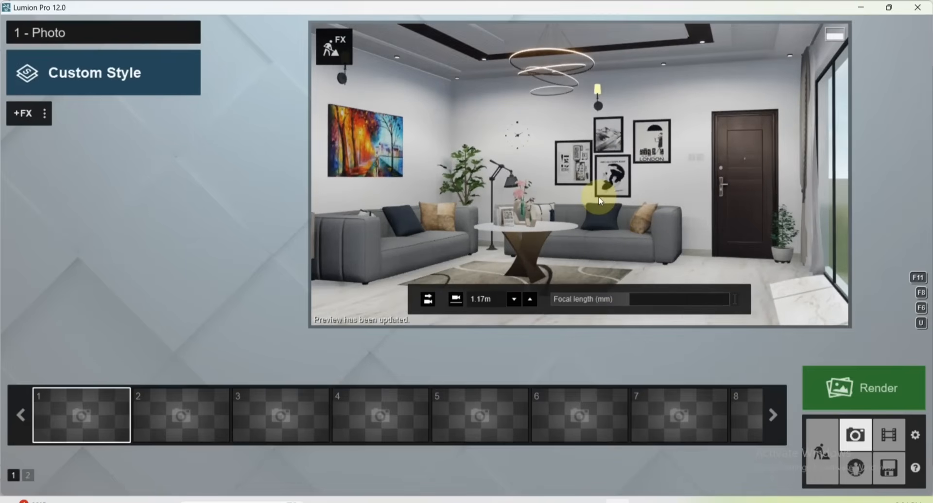
click(455, 304)
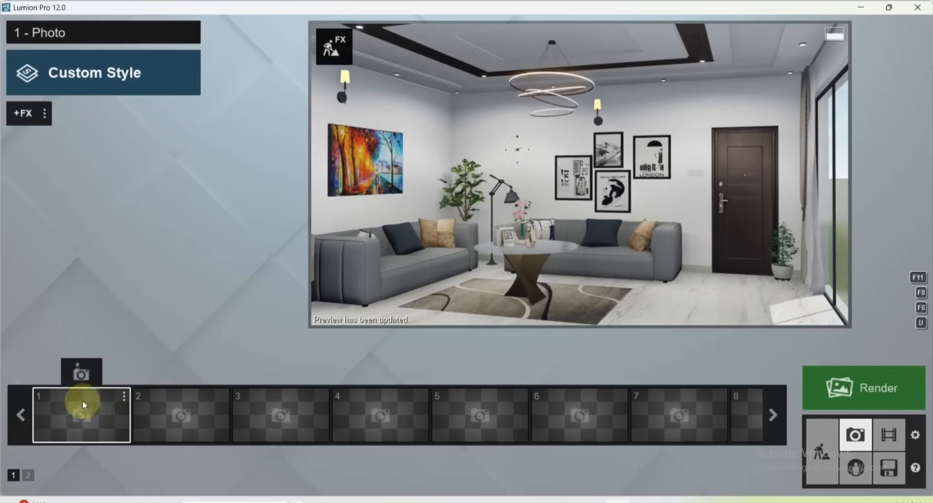
click(83, 377)
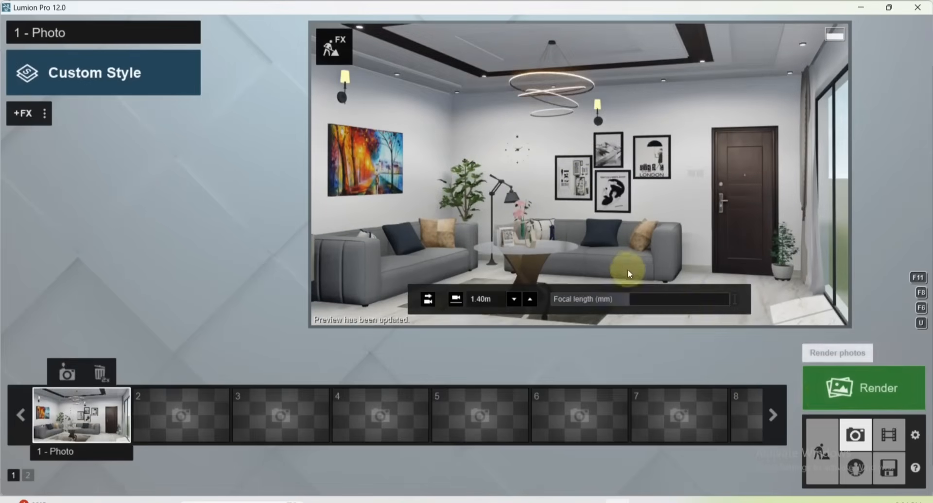
- Save the project as Tutorial 5 in the Documents folder
click(889, 468)
click(576, 240)
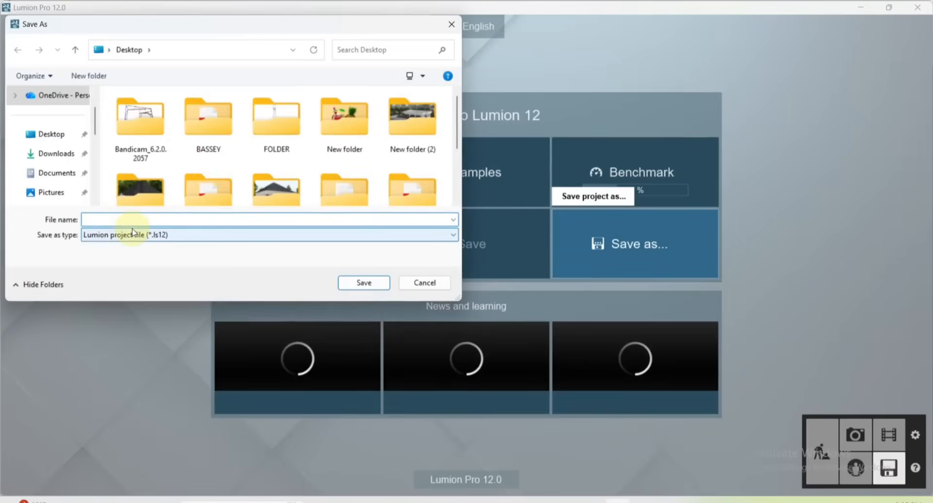
text(Tutorial 5)
click(55, 173)
click(363, 283)
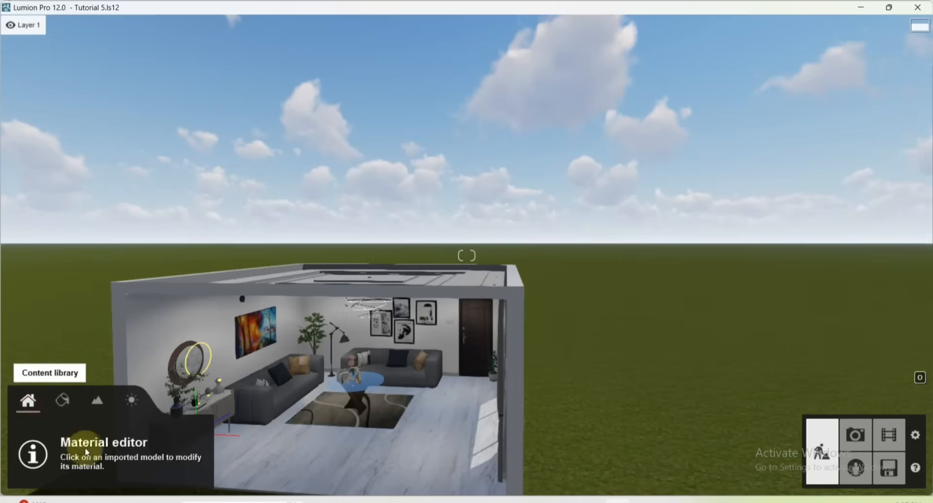
- Place AmericanBeech-M HQ trees on the grass outside the room's window side
click(28, 401)
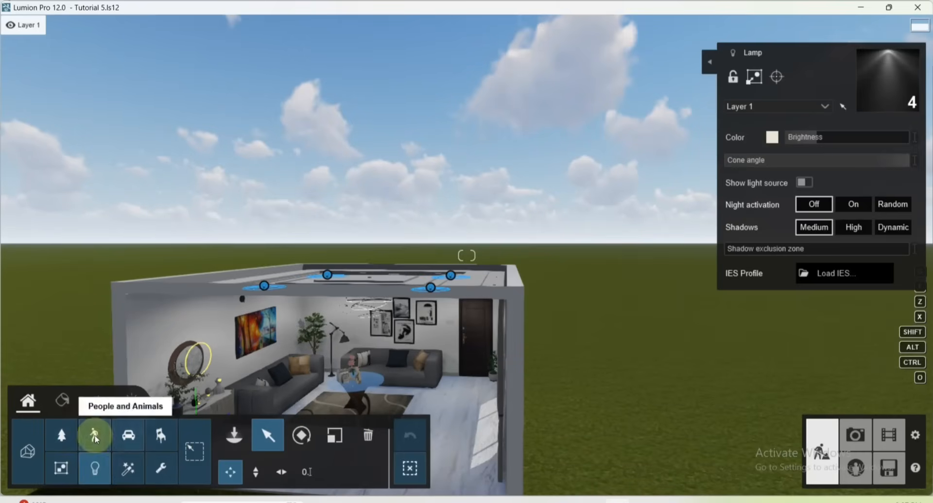
click(233, 436)
click(61, 436)
click(38, 210)
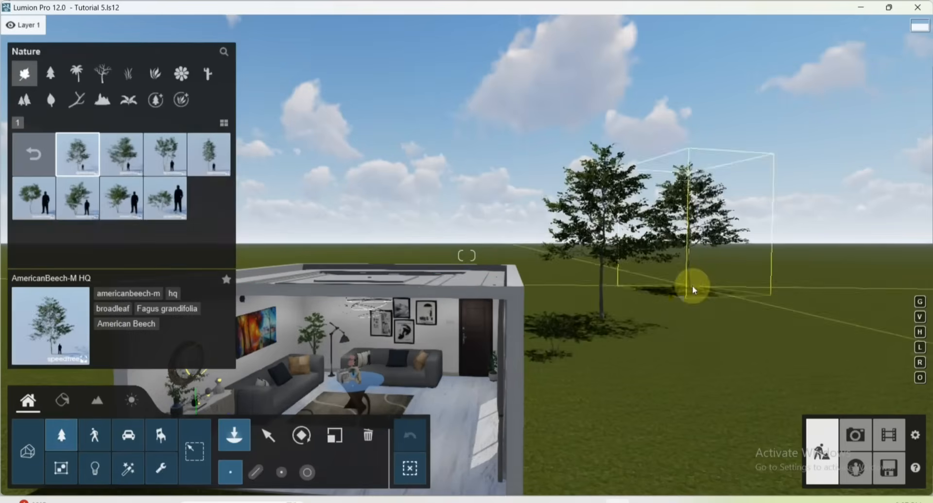
click(530, 292)
click(576, 292)
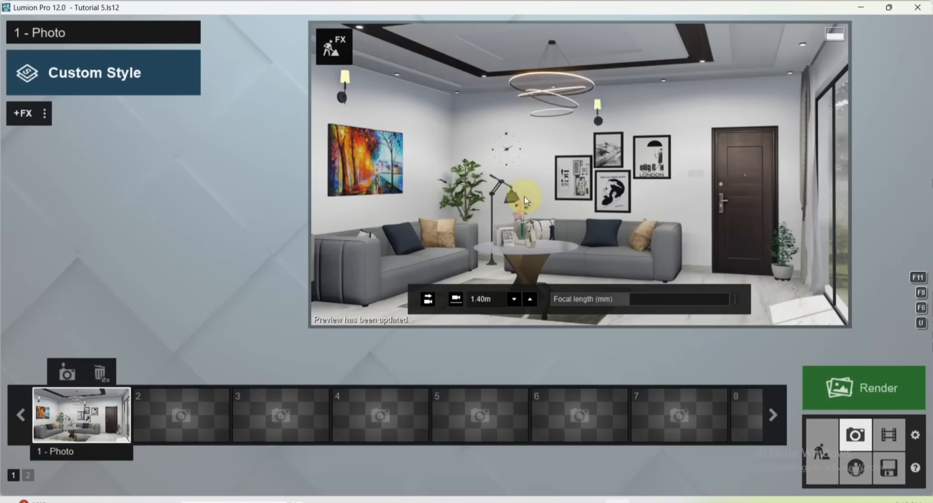
- Add the 2-Point Perspective and Depth of Field effects to photo 1, slightly adjusting the depth of field
click(19, 116)
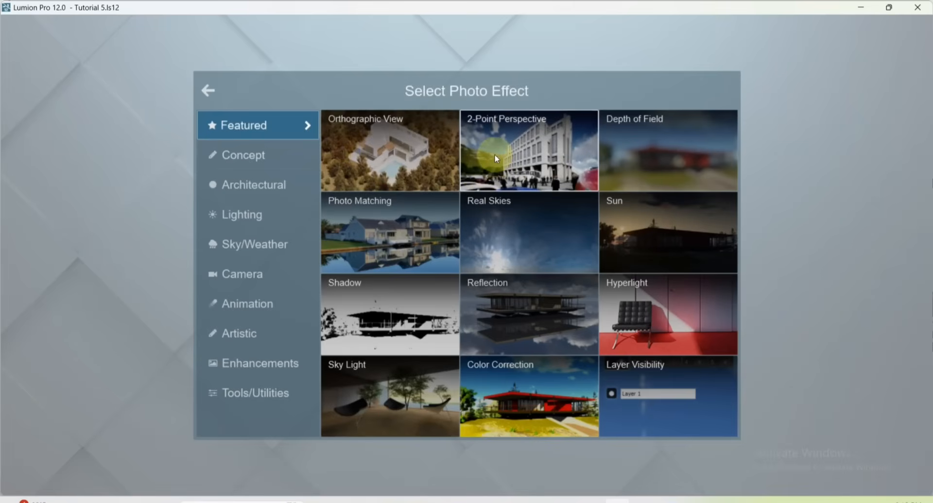
click(496, 156)
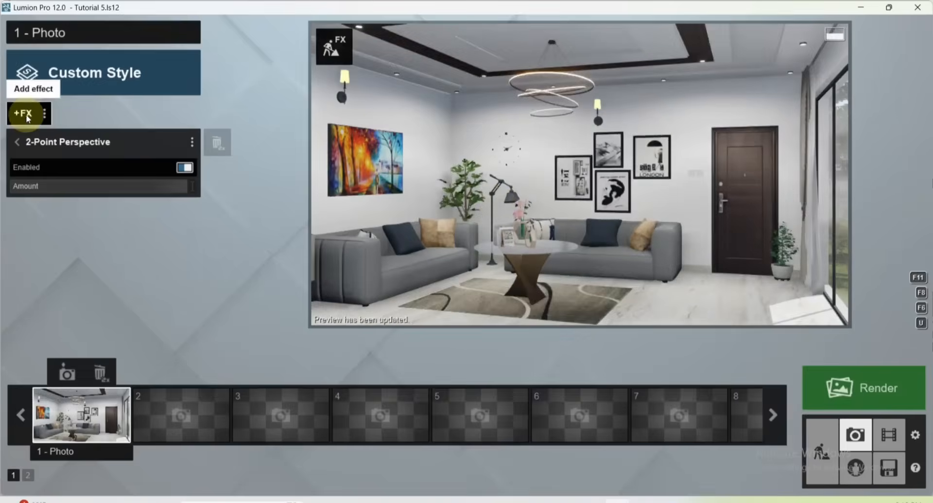
click(23, 114)
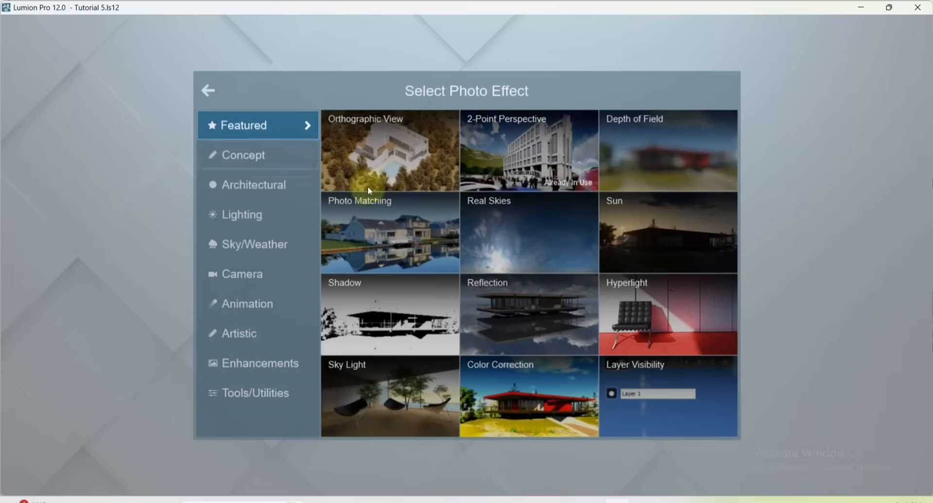
click(653, 165)
mouse_move(45, 165)
mouse_down()
mouse_move(59, 167)
mouse_move(52, 165)
mouse_up()
- Add the Real Skies effect to photo 1, choose the second Clear sky and raise the sky brightness
click(22, 113)
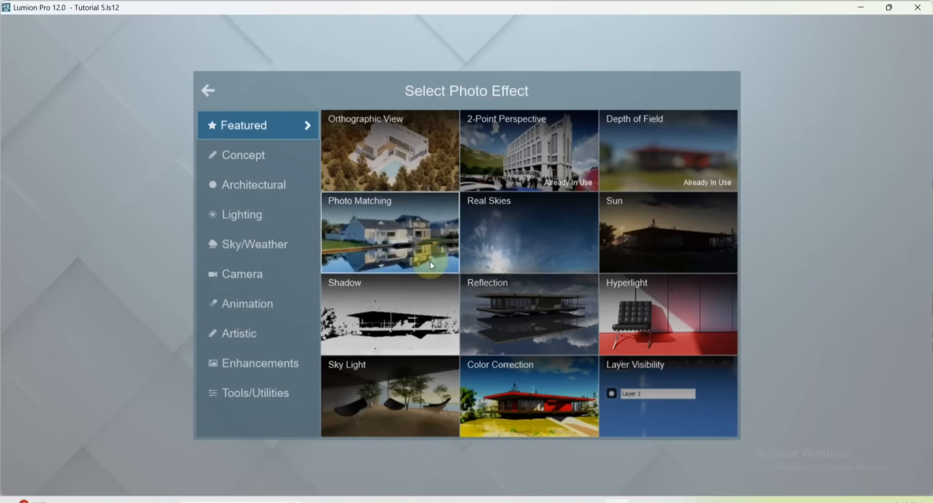
click(531, 241)
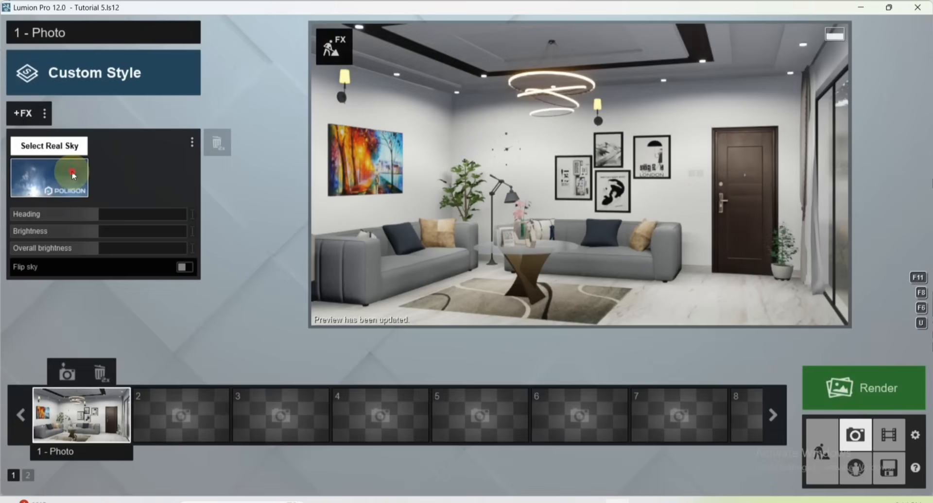
click(71, 175)
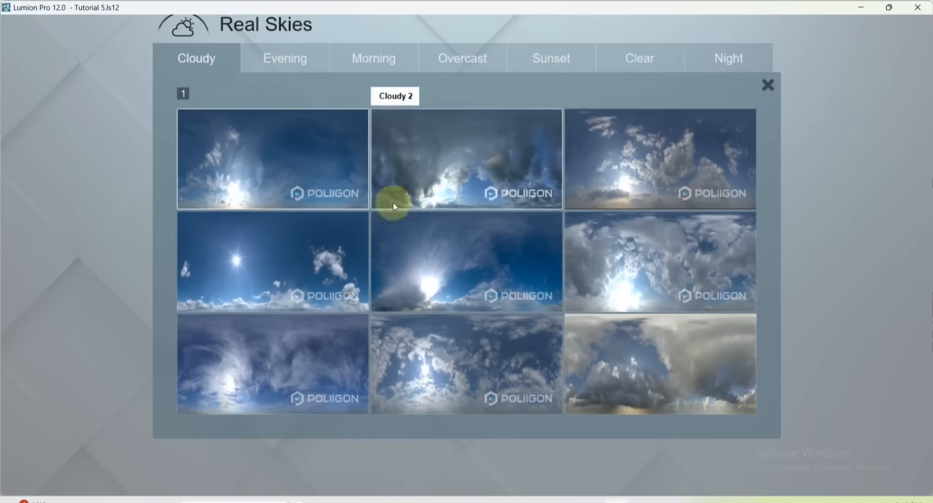
click(614, 65)
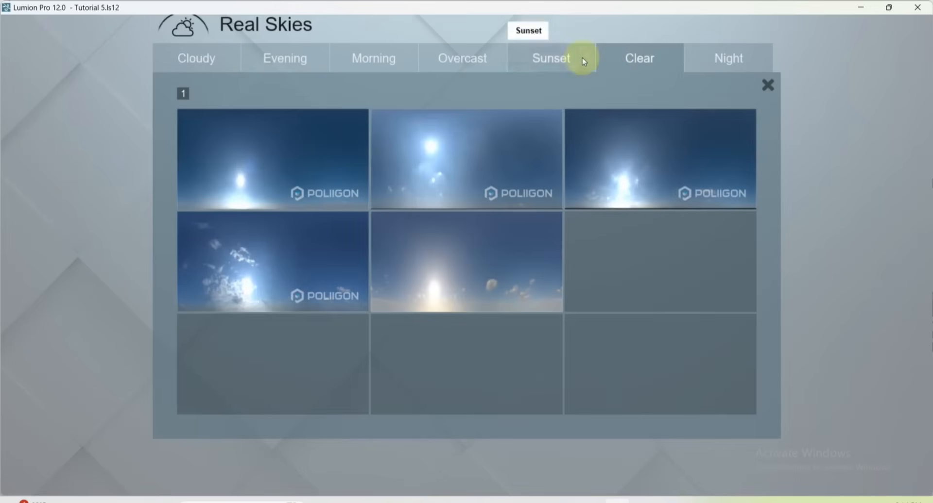
click(460, 188)
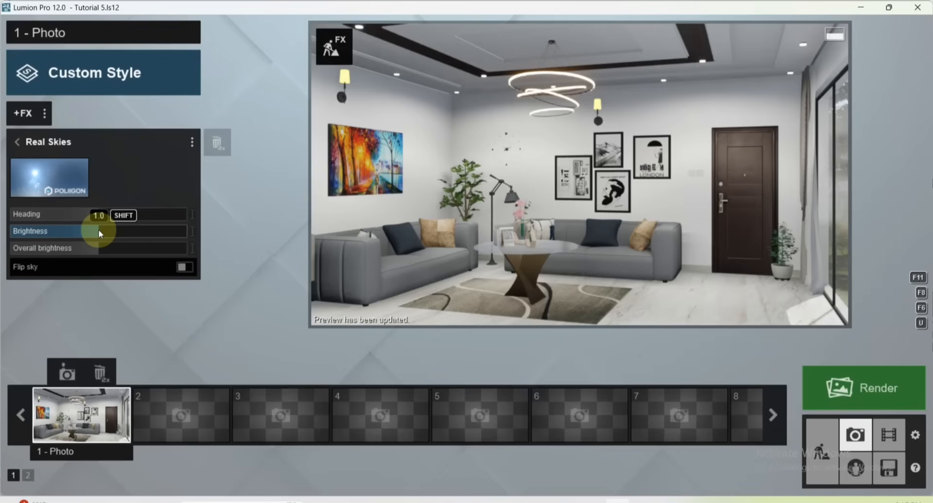
click(100, 233)
drag(101, 232, 133, 232)
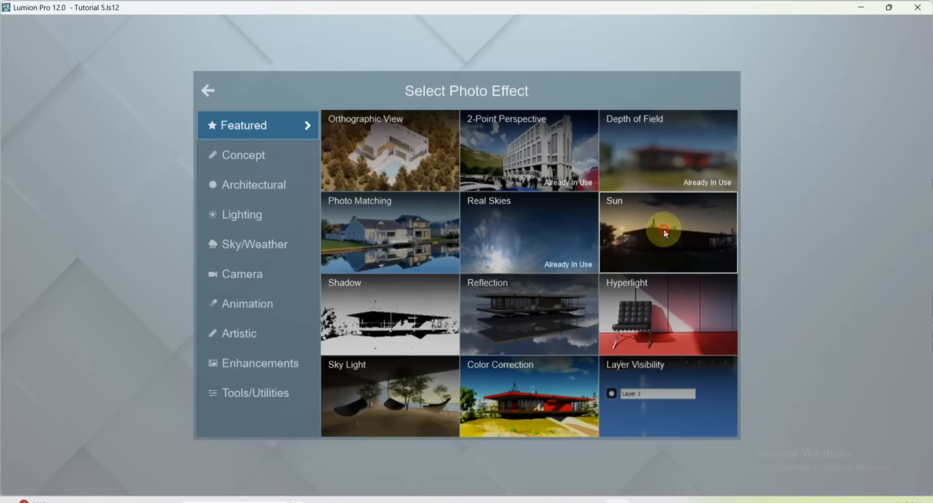
- Add the Sun effect with adjusted sun brightness, and the Shadow effect with soft shadows and fine detail shadows enabled
click(663, 229)
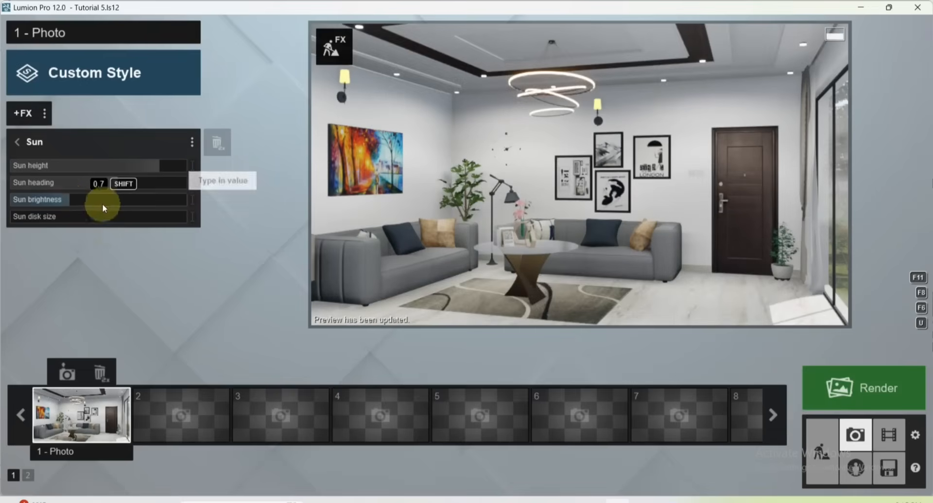
drag(71, 201, 38, 203)
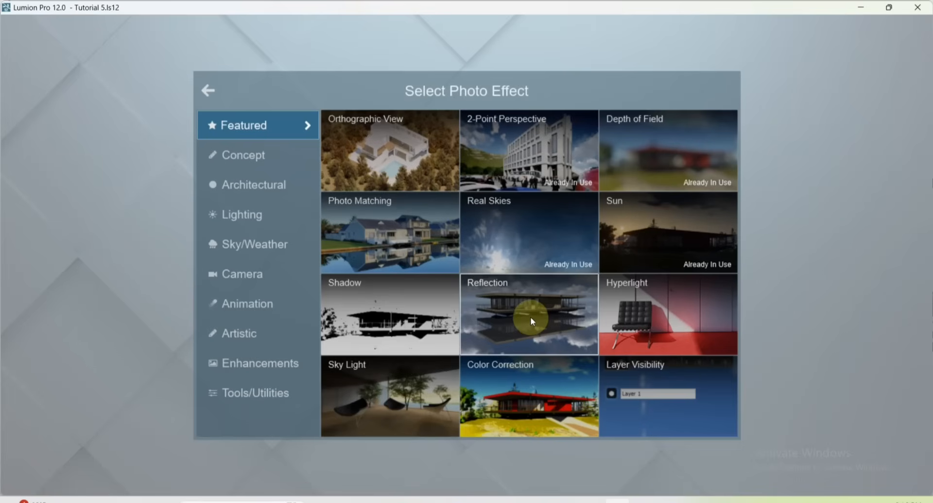
click(411, 326)
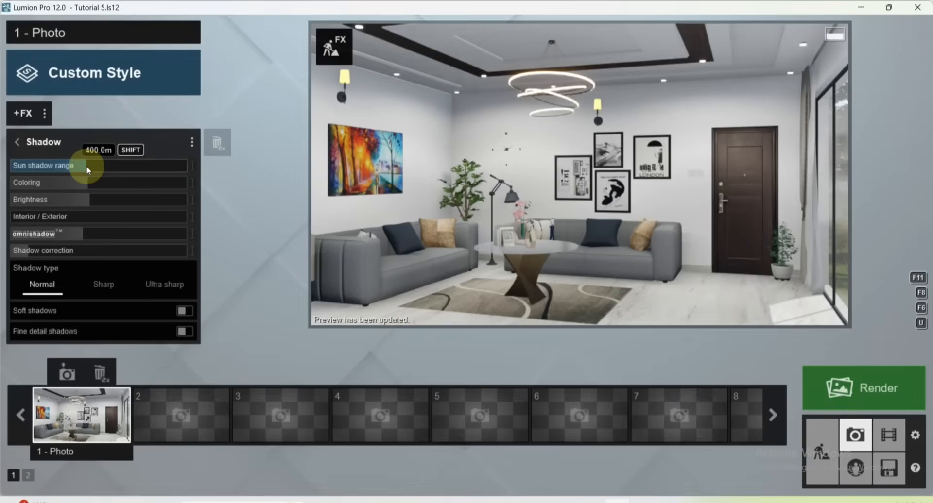
drag(86, 166, 88, 166)
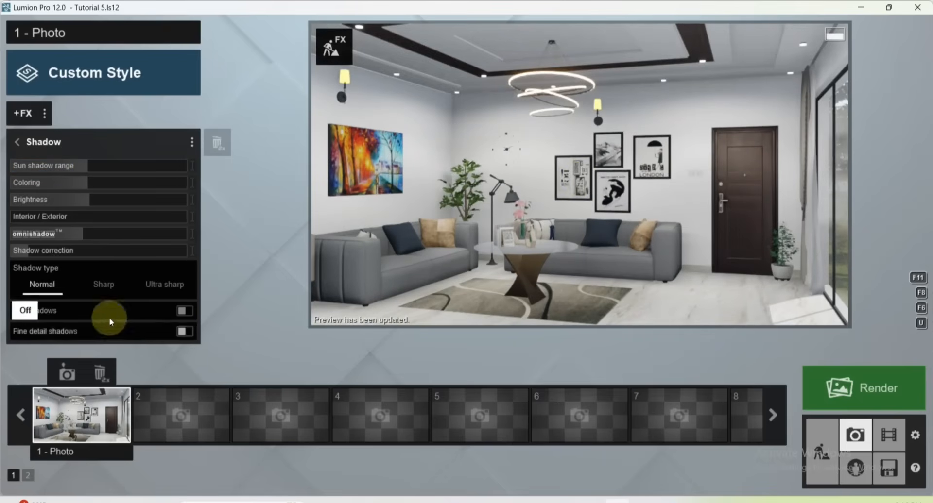
click(184, 311)
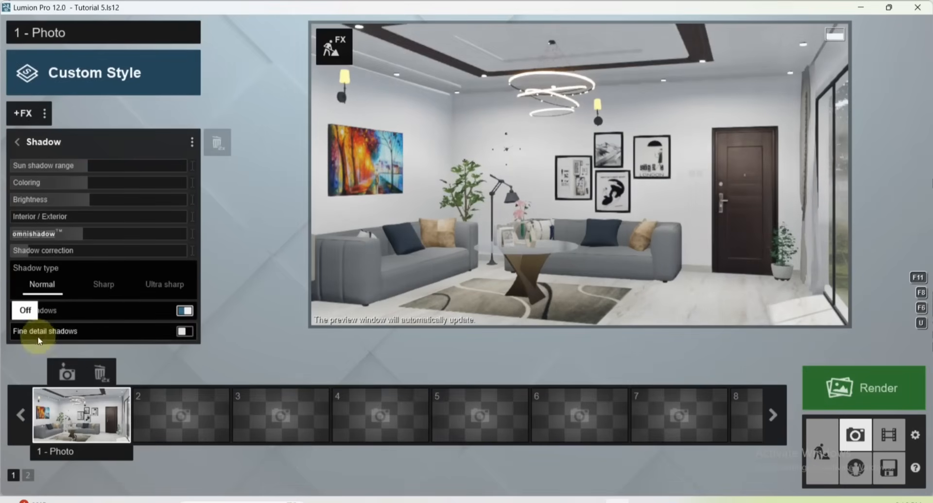
click(185, 331)
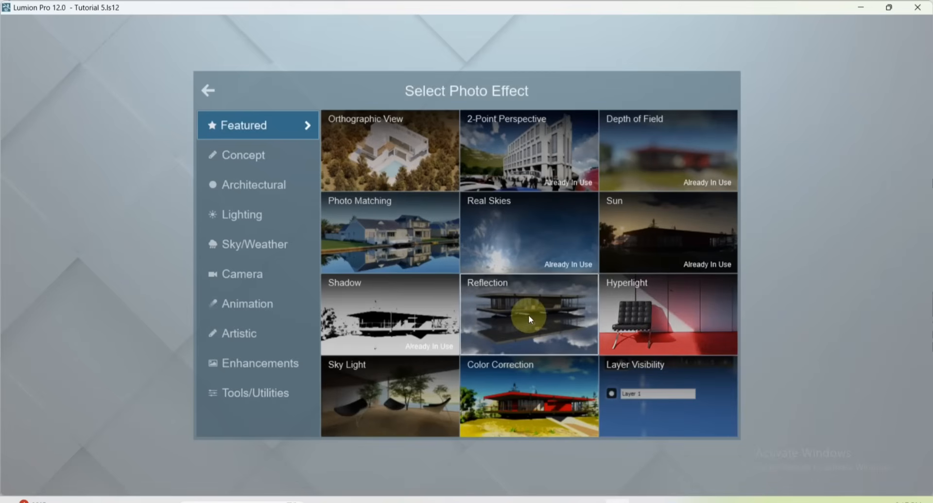
- Add the Reflection effect with Speedray enabled and reflection planes on the floor, the glass tabletop and the window glass
click(528, 319)
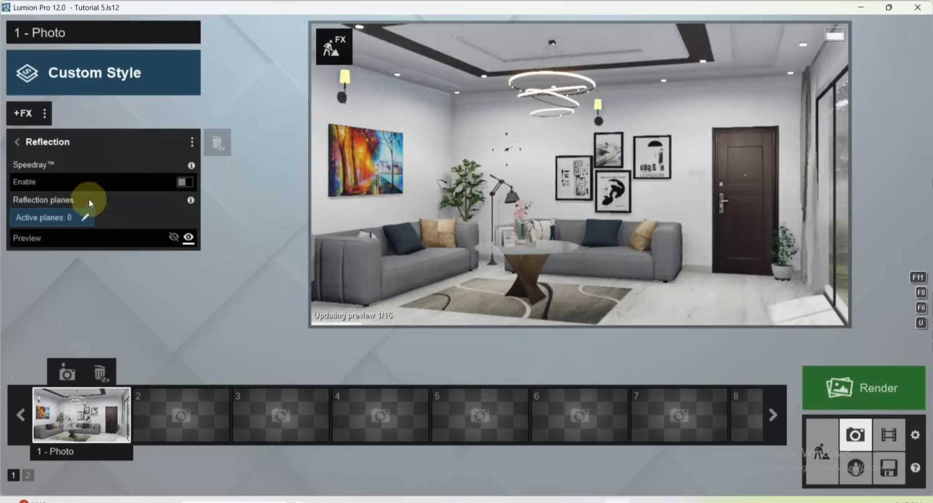
click(185, 185)
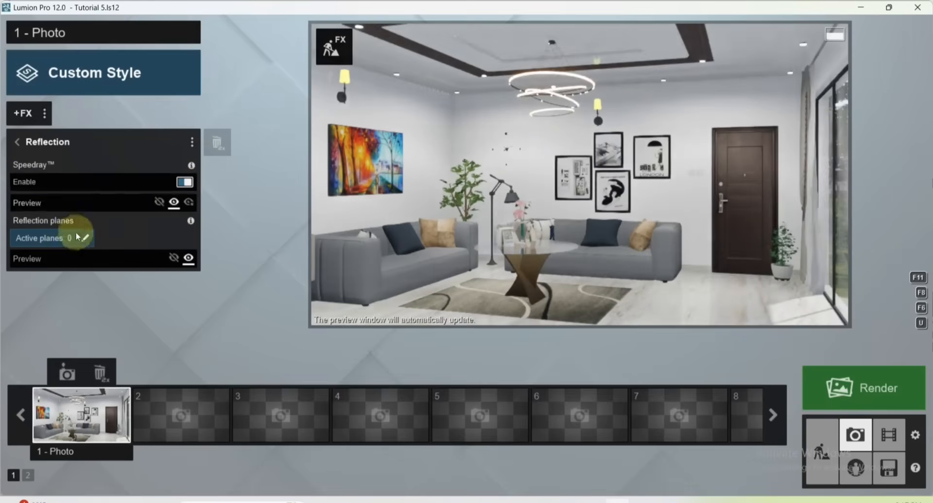
click(87, 238)
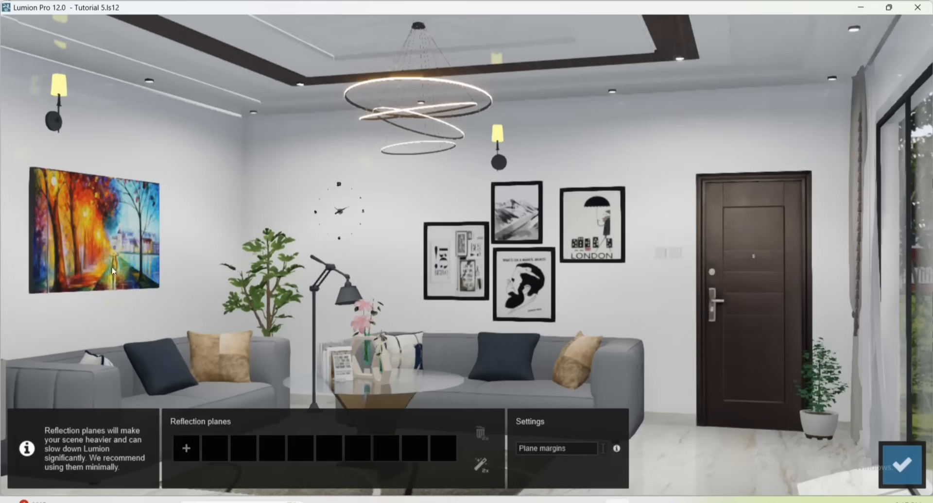
click(186, 450)
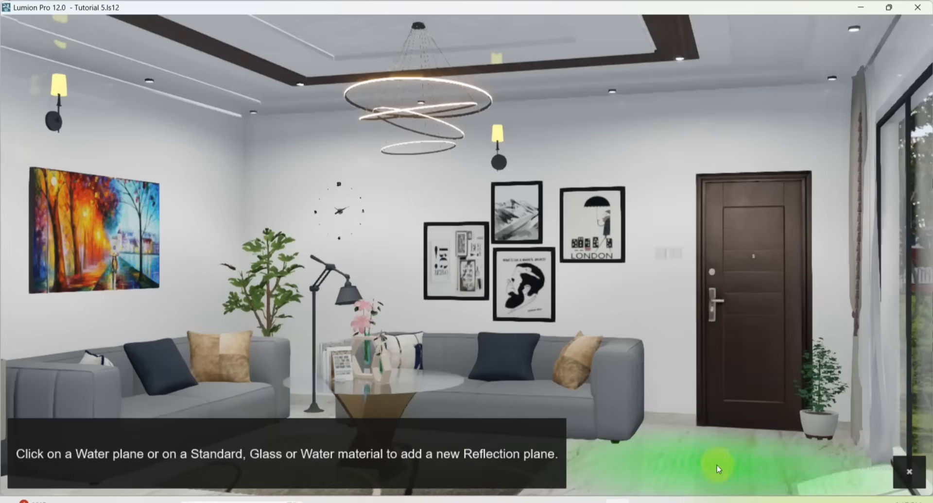
click(716, 466)
click(215, 448)
click(374, 381)
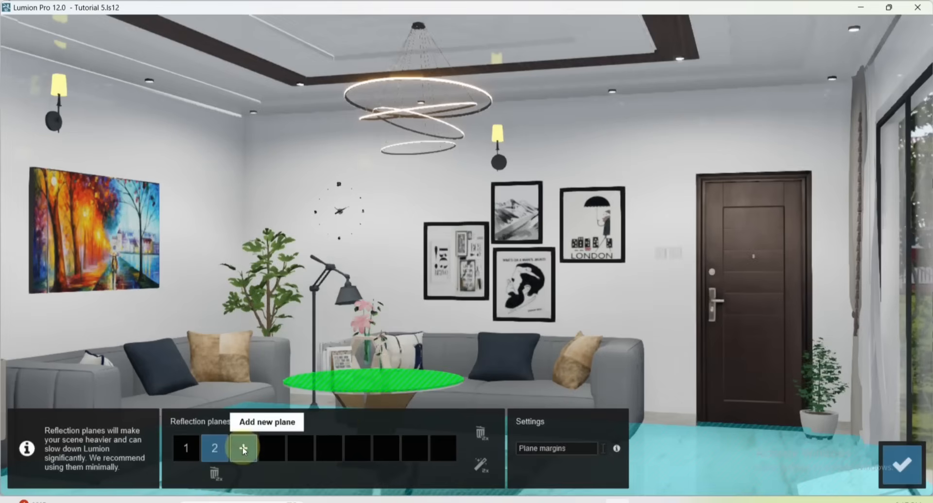
click(243, 448)
click(916, 256)
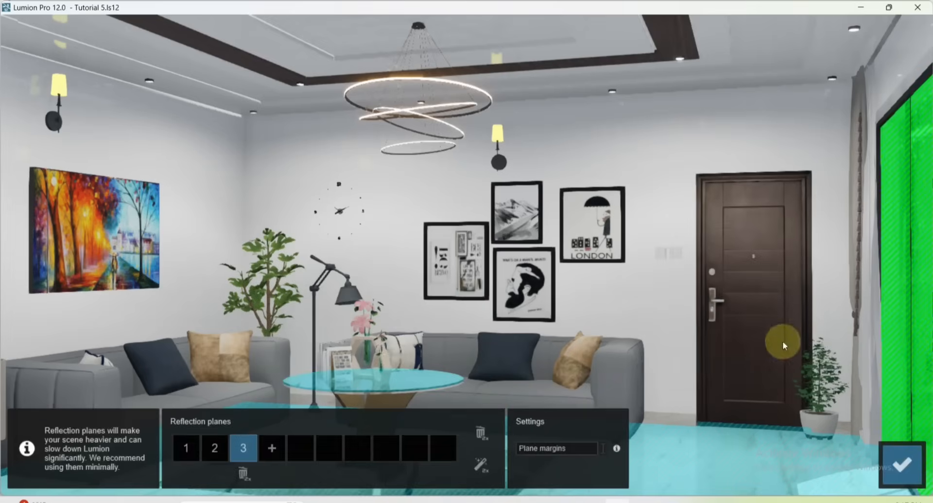
click(889, 450)
- Add the Hyperlight effect with preview enabled and a reduced amount, and add a strengthened Sky Light effect
click(15, 114)
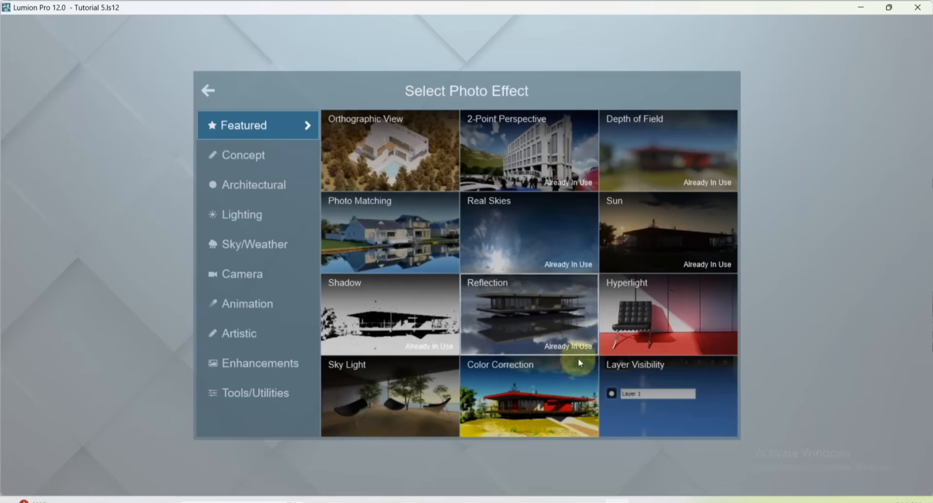
click(640, 322)
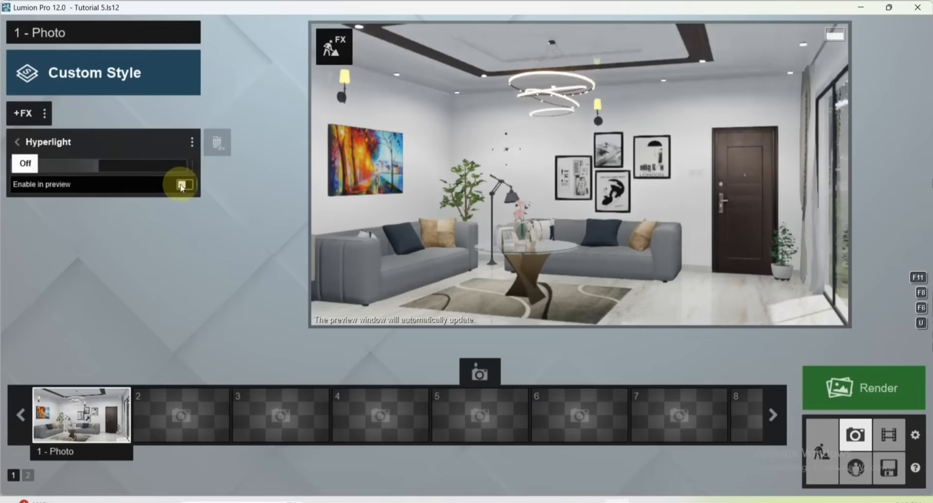
click(183, 185)
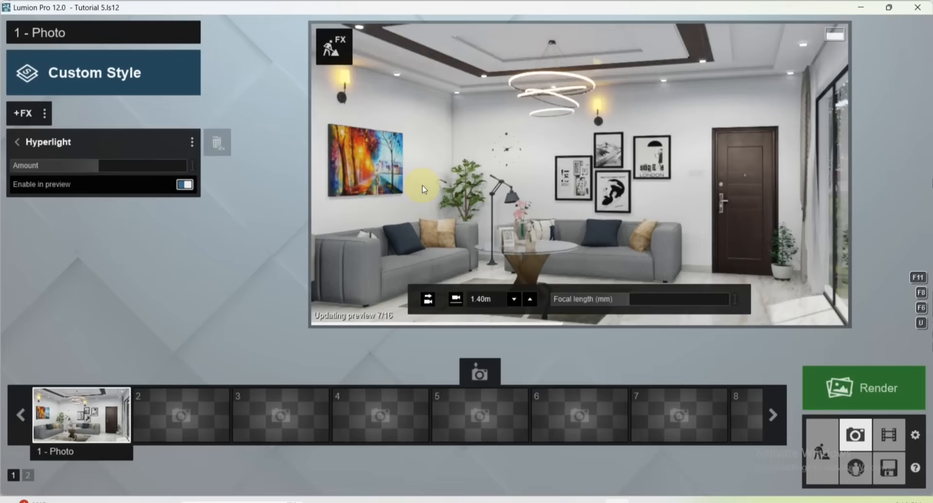
mouse_move(92, 170)
drag(95, 168, 60, 163)
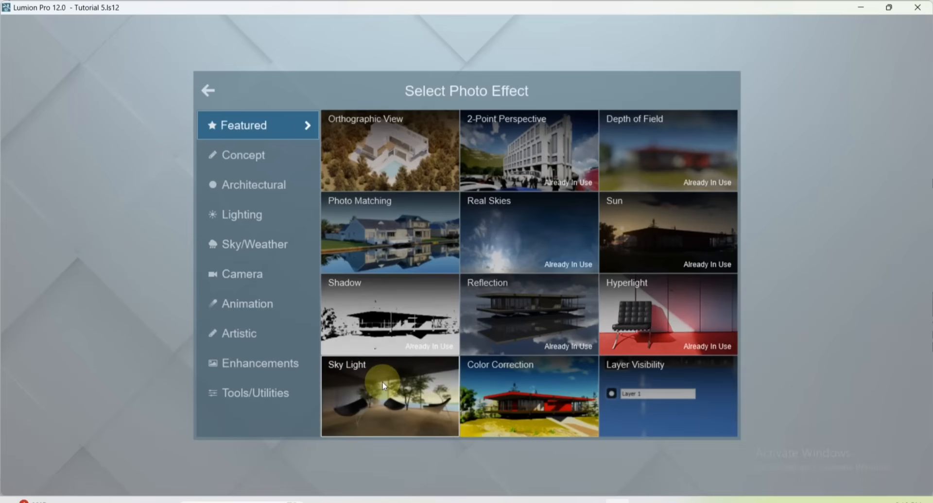
click(382, 383)
drag(102, 167, 134, 164)
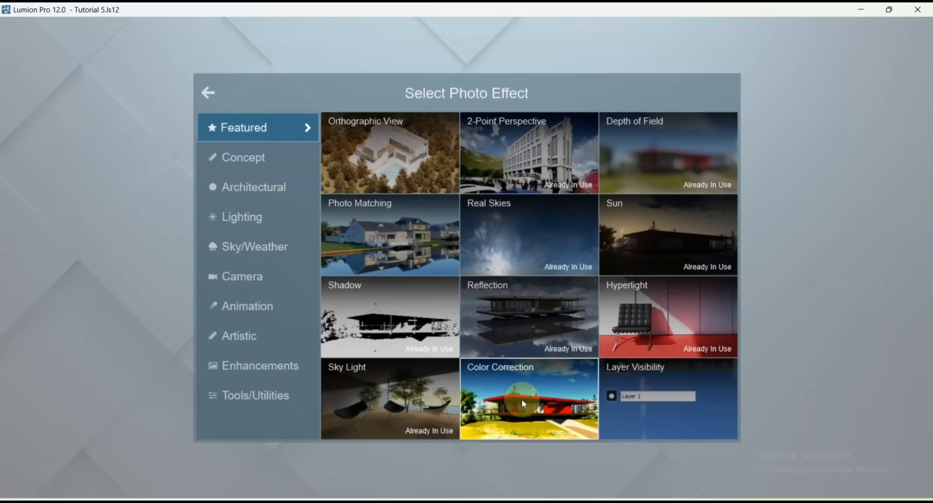
- Add the Color Correction effect, warming the temperature, shifting the tint slightly toward magenta and raising the vibrance slightly
click(519, 395)
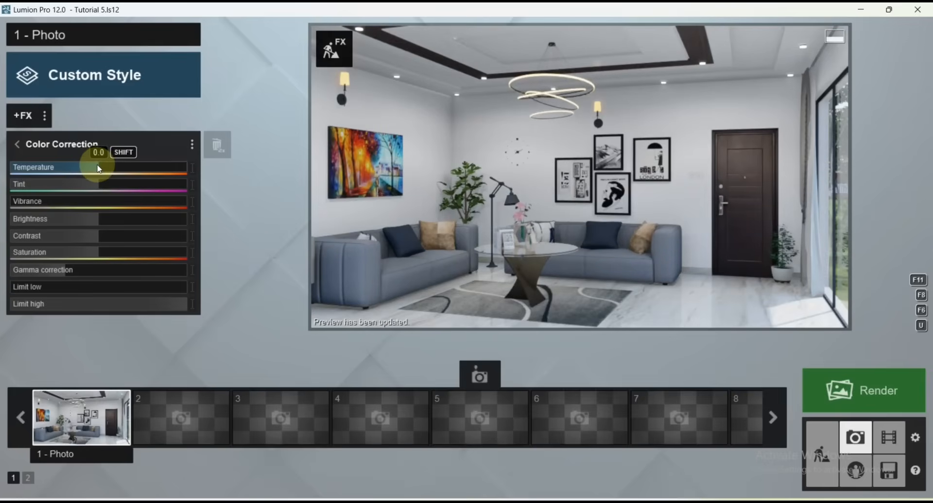
drag(100, 170, 120, 171)
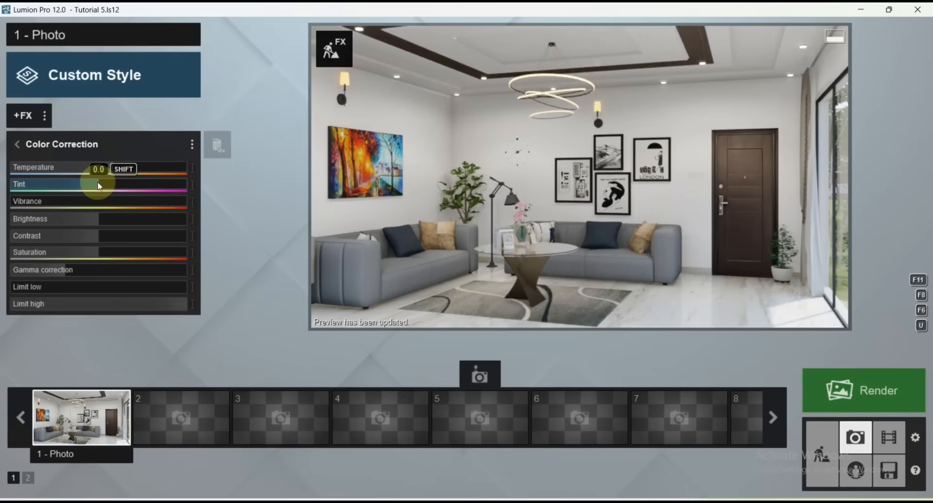
drag(99, 186, 107, 186)
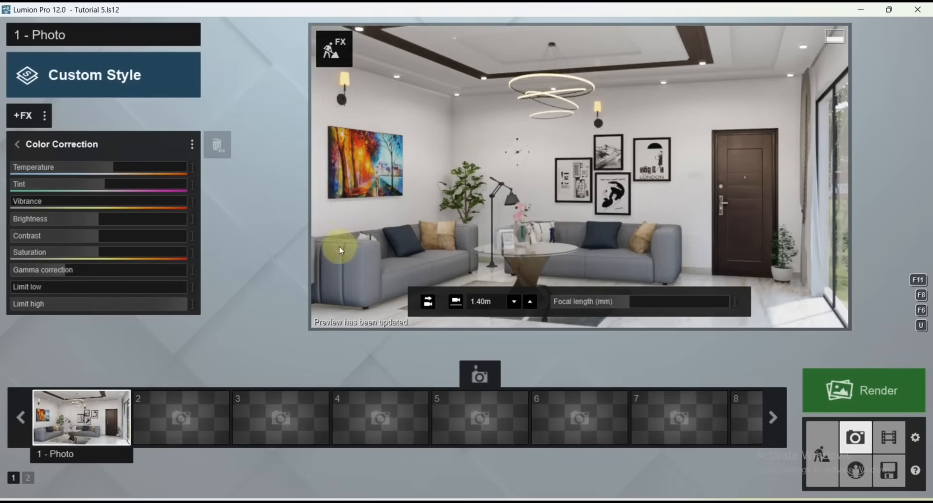
click(26, 208)
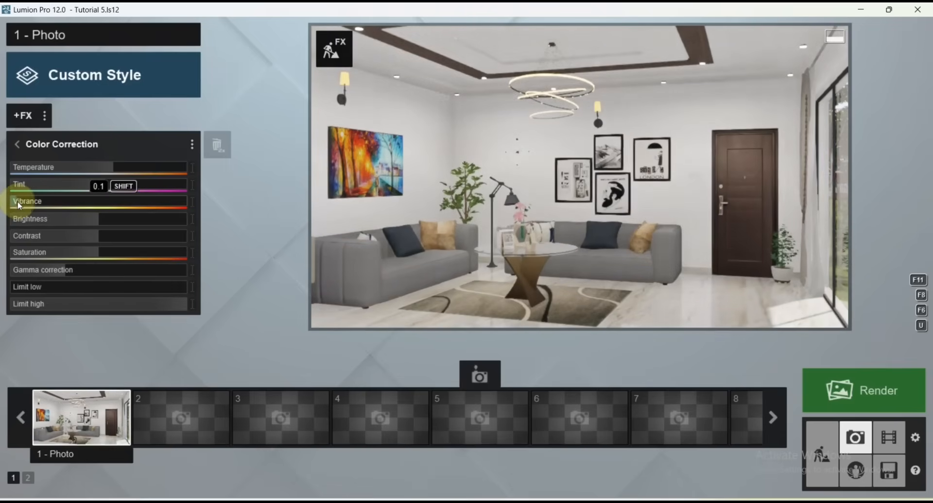
drag(22, 206, 30, 207)
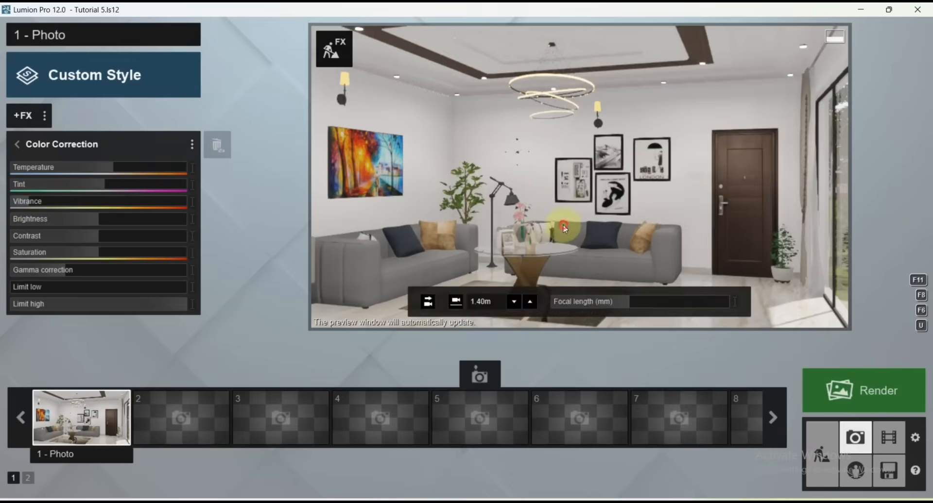
- Raise the Color Correction brightness moderately and increase the contrast to about three quarters of its range
mouse_move(111, 223)
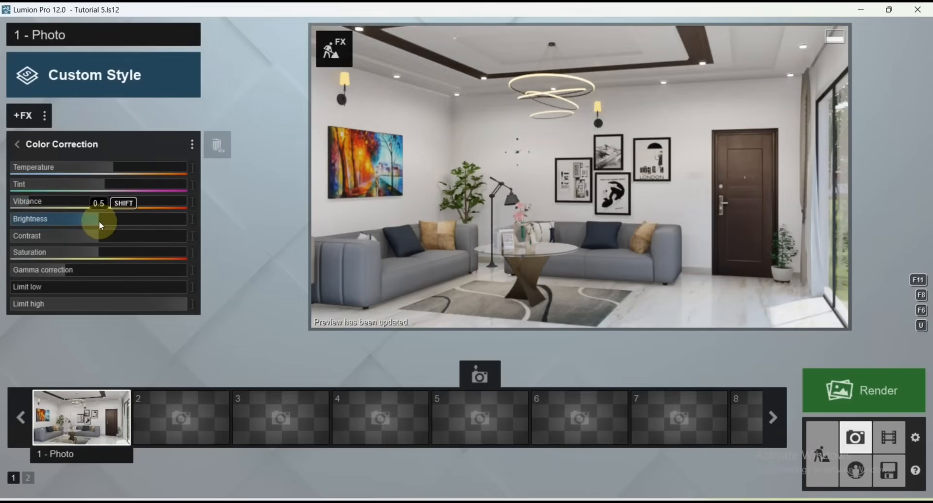
drag(102, 223, 103, 223)
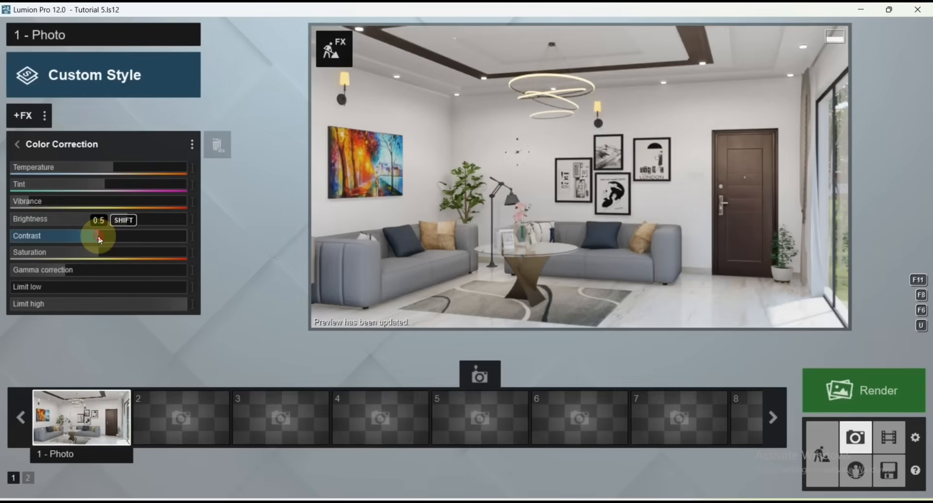
drag(99, 237, 101, 236)
drag(101, 237, 148, 236)
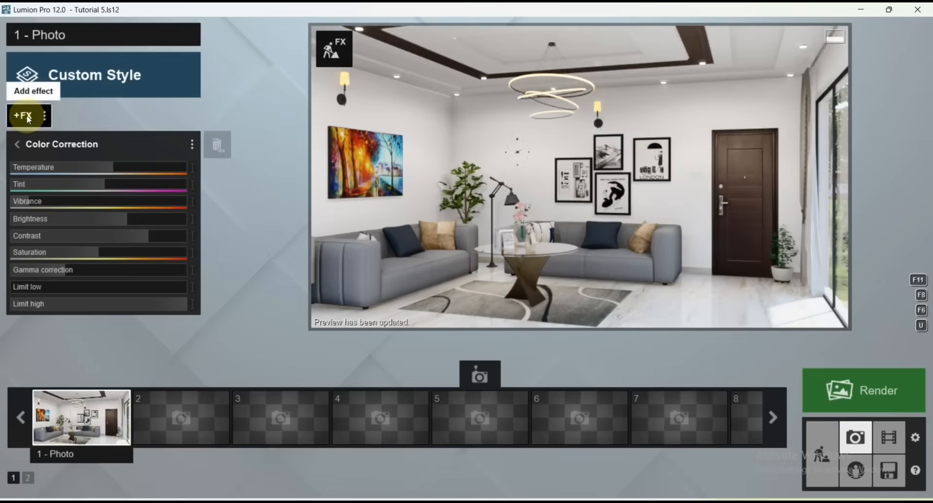
- Add the Exposure camera effect to photo 1
click(29, 118)
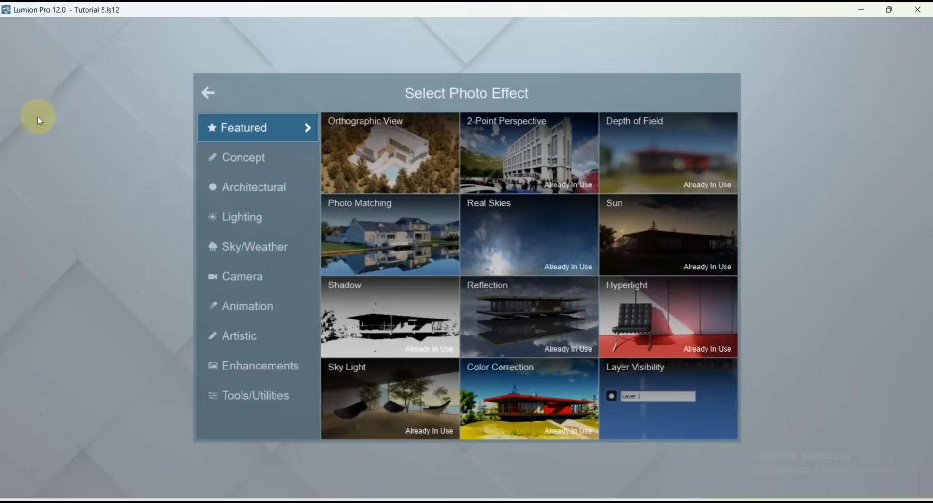
click(242, 279)
click(526, 145)
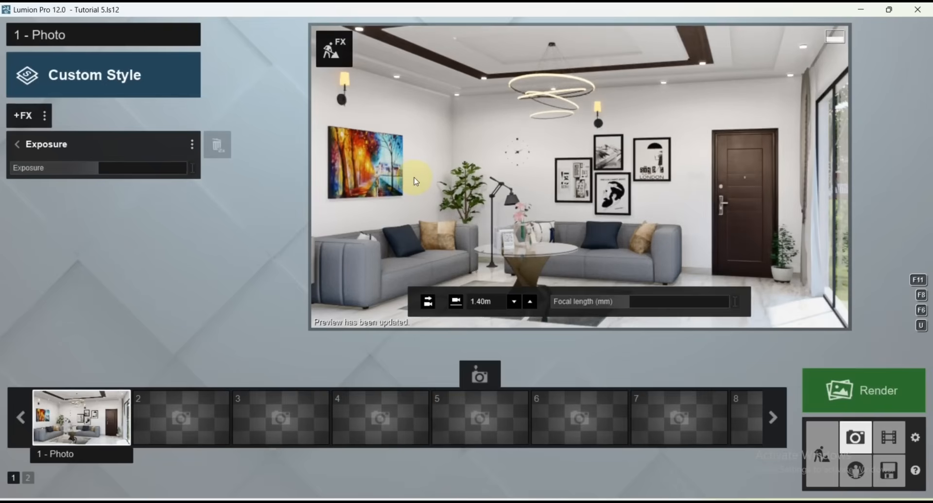
- Add the Sharpen enhancement effect to photo 1 and lower its intensity slightly
click(22, 116)
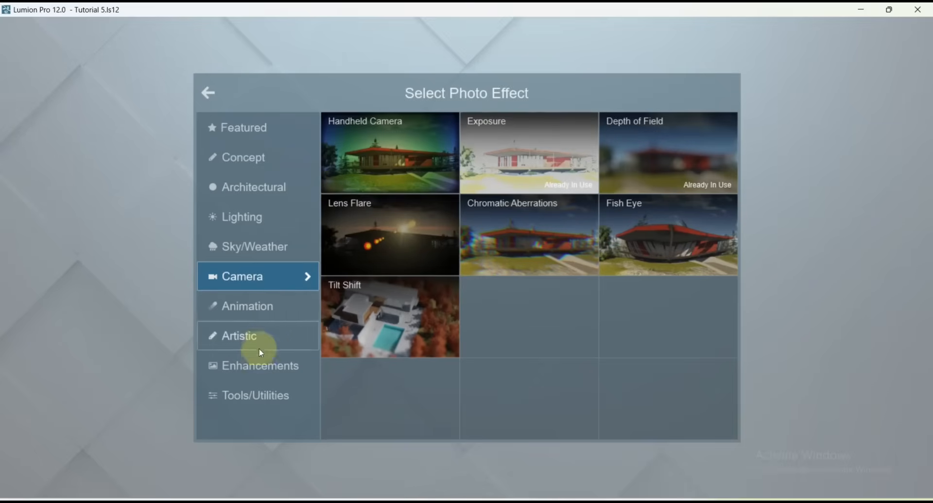
click(253, 366)
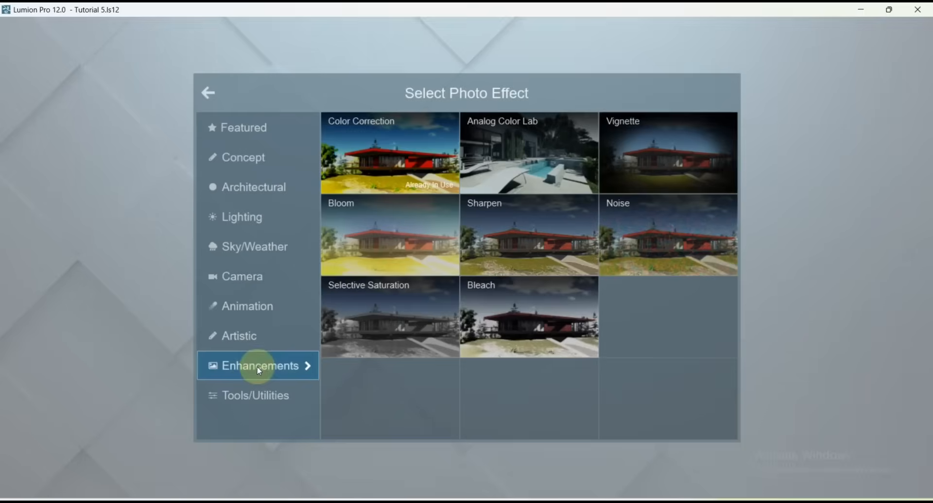
click(528, 237)
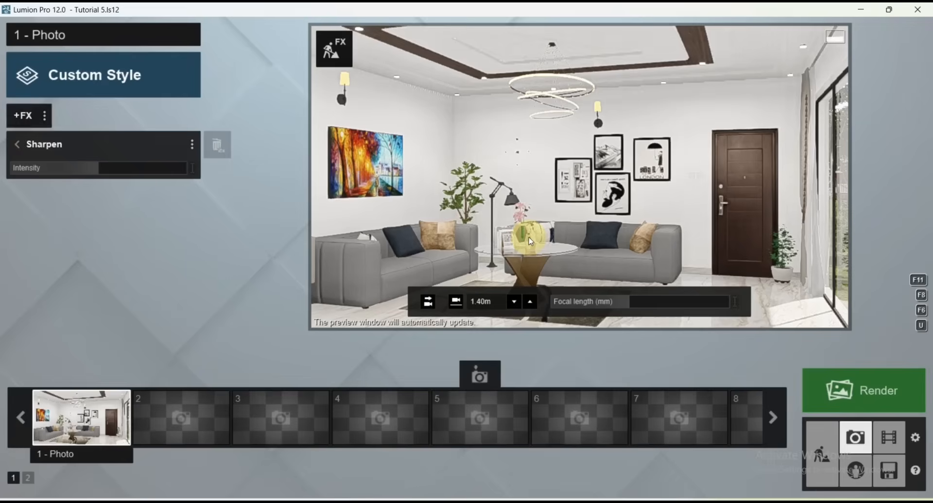
mouse_move(101, 169)
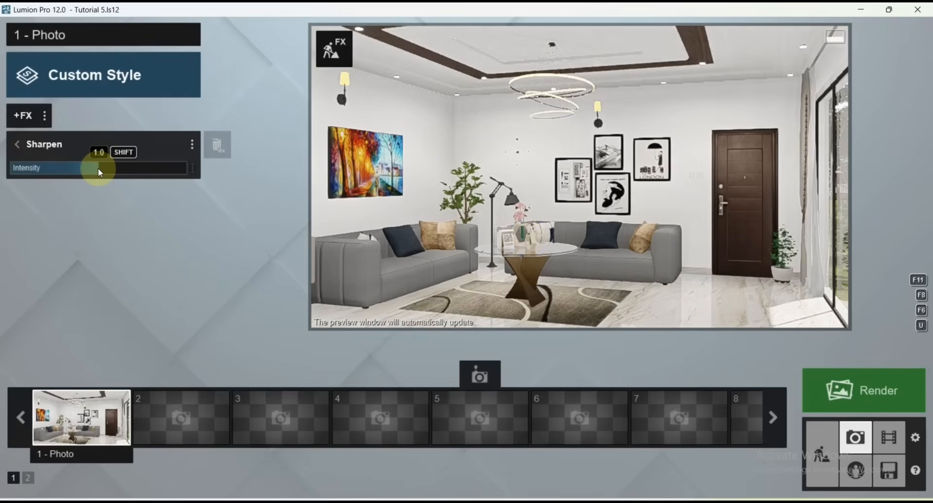
mouse_move(96, 169)
mouse_down()
mouse_move(84, 172)
mouse_move(93, 166)
mouse_up()
mouse_move(412, 184)
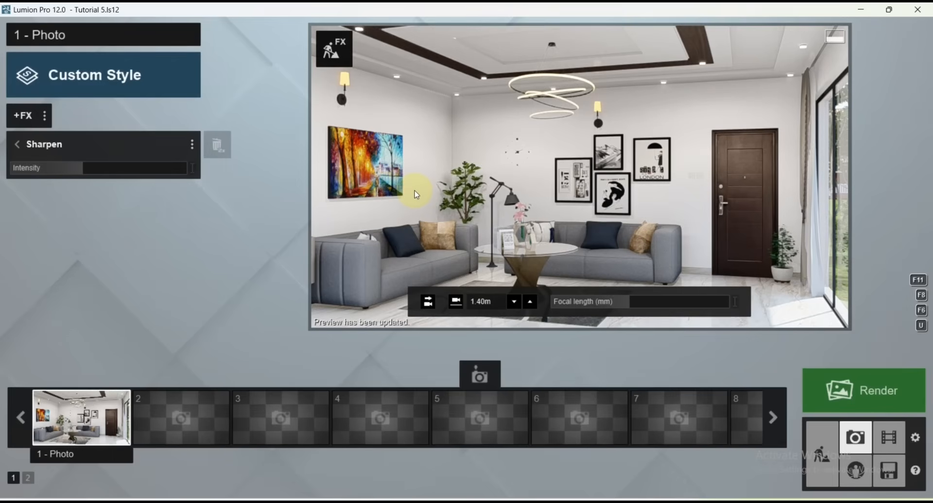
- Render the current shot at Poster size, 7680x4320, saving it to the Desktop as the JPG file TUTORIAL 5
click(840, 394)
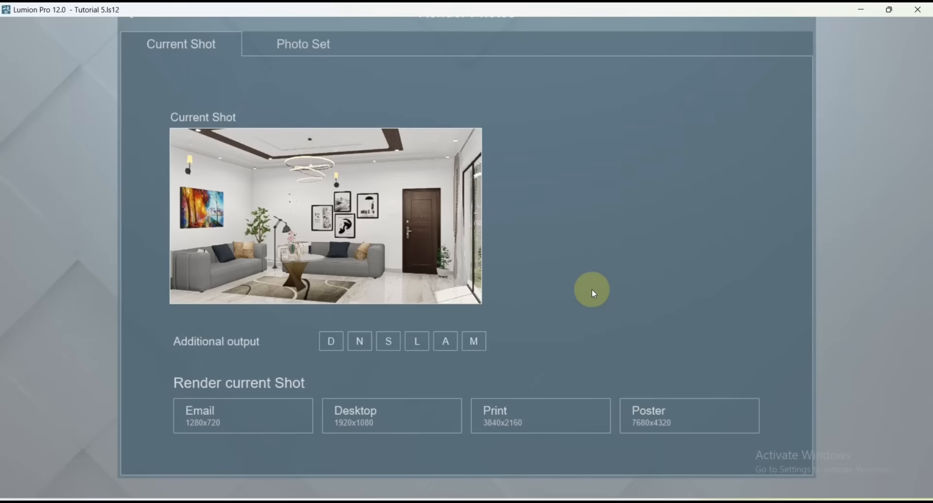
click(657, 410)
click(105, 223)
text(TUTORIAL 5)
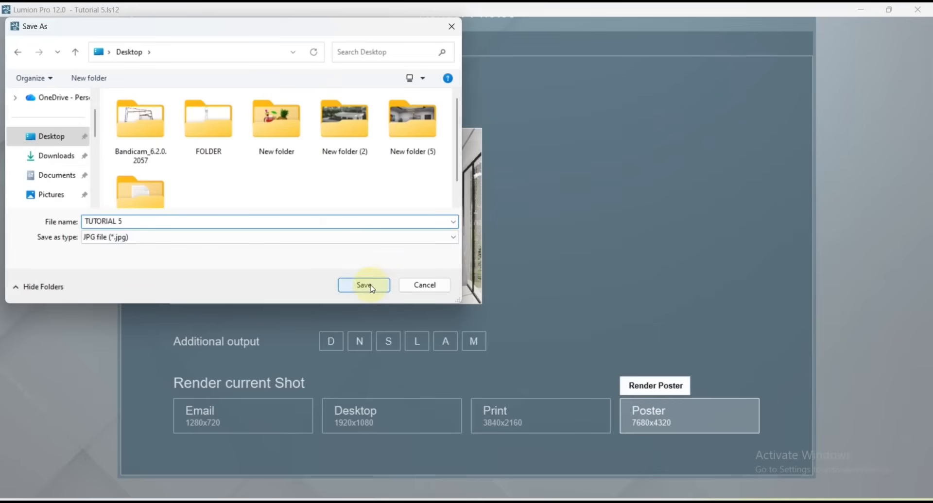
click(371, 287)
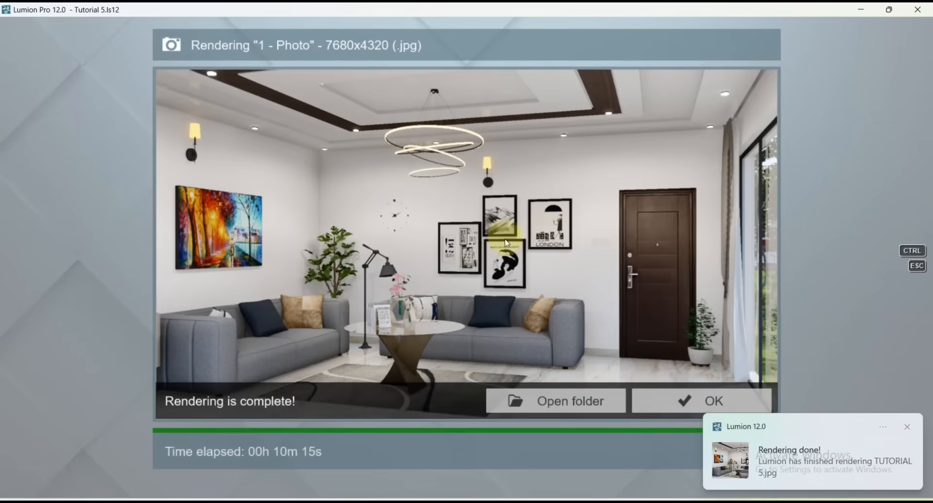
- Open the output folder of the finished render and view the TUTORIAL 5 image in a maximized photo viewer
click(555, 403)
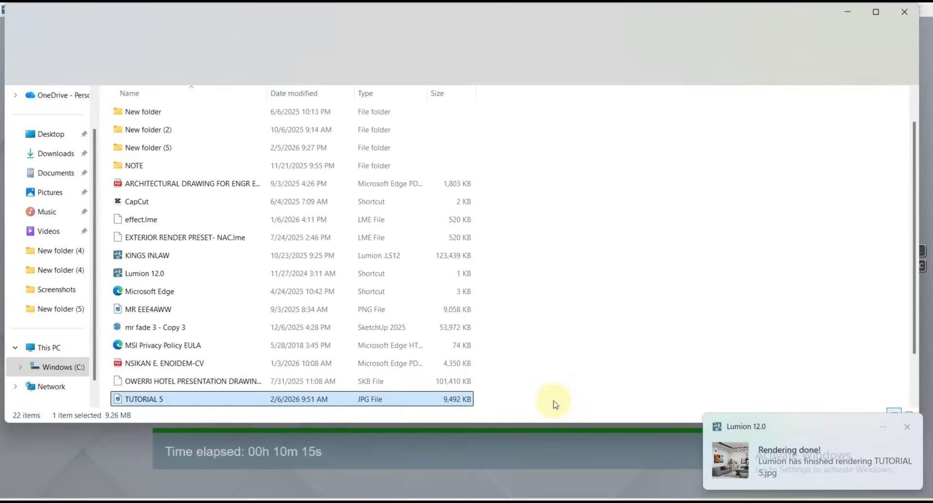
double_click(300, 399)
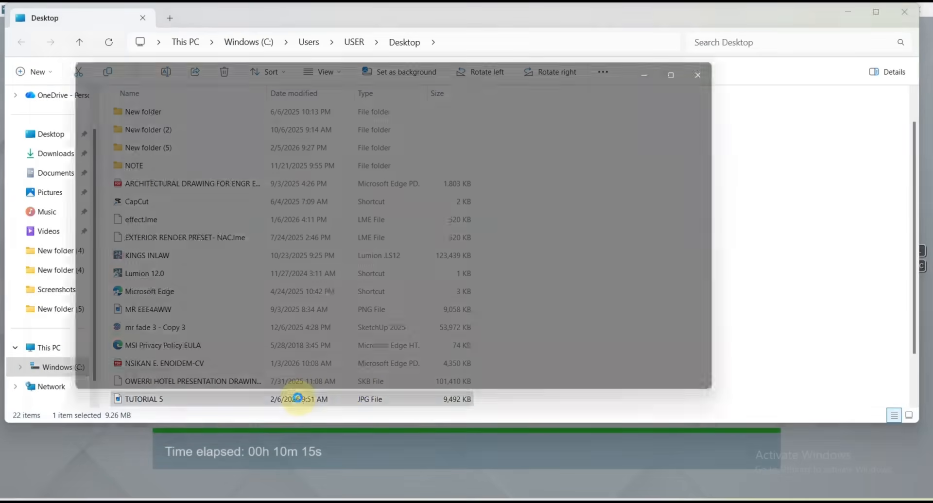
click(696, 65)
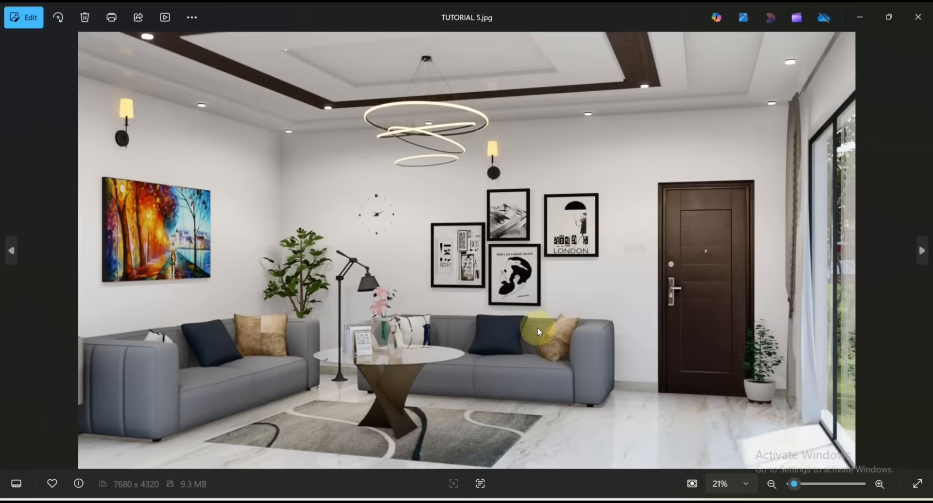